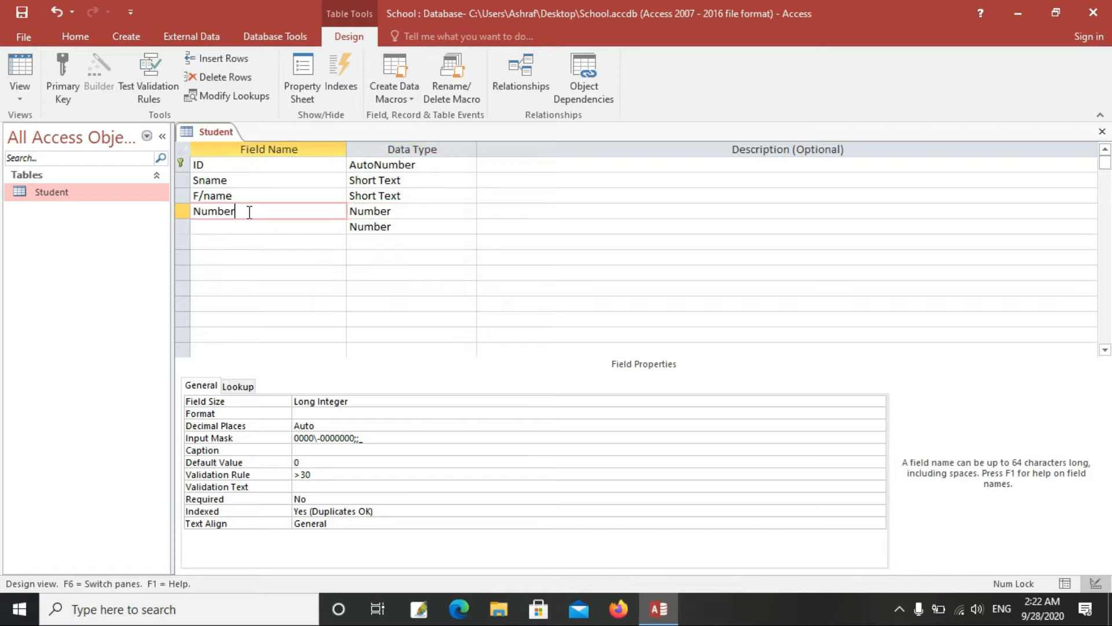
- Name the unnamed Number field in the fifth row of the Student table "fees"
click(244, 225)
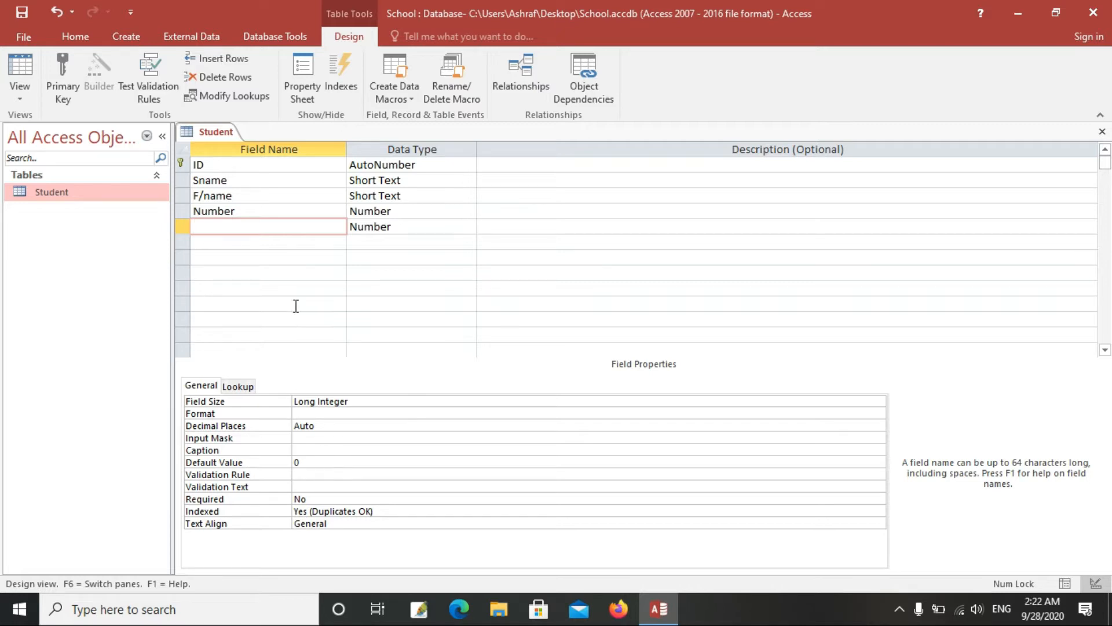
text(fess)
click(383, 230)
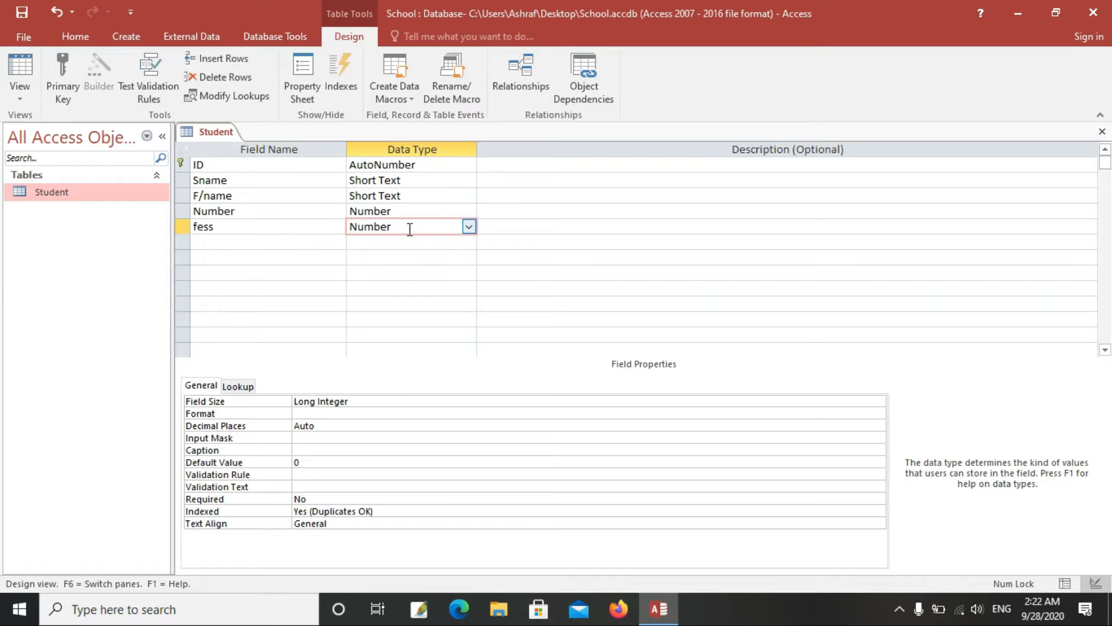
drag(409, 229, 347, 226)
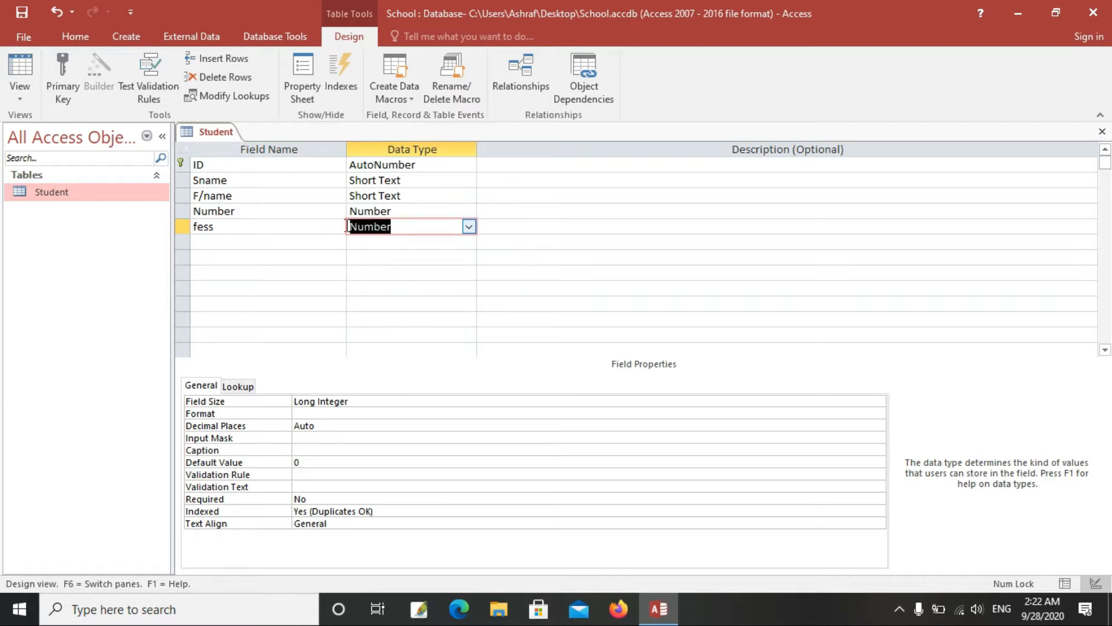
click(273, 224)
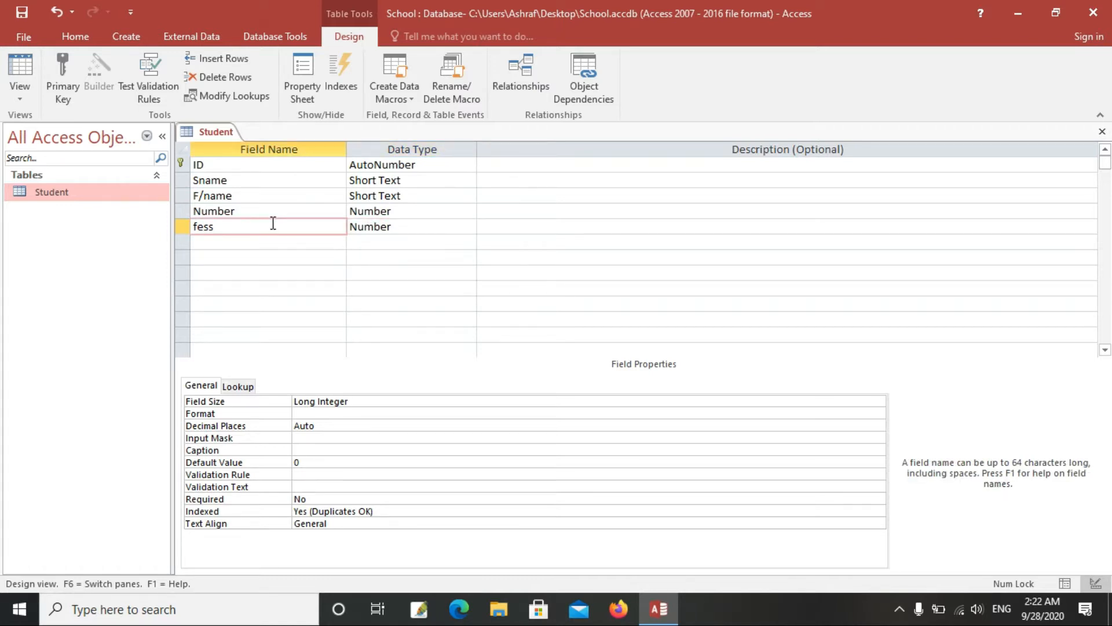
key(BackSpace)
key(BackSpace)
text(es)
click(426, 227)
drag(426, 227, 348, 226)
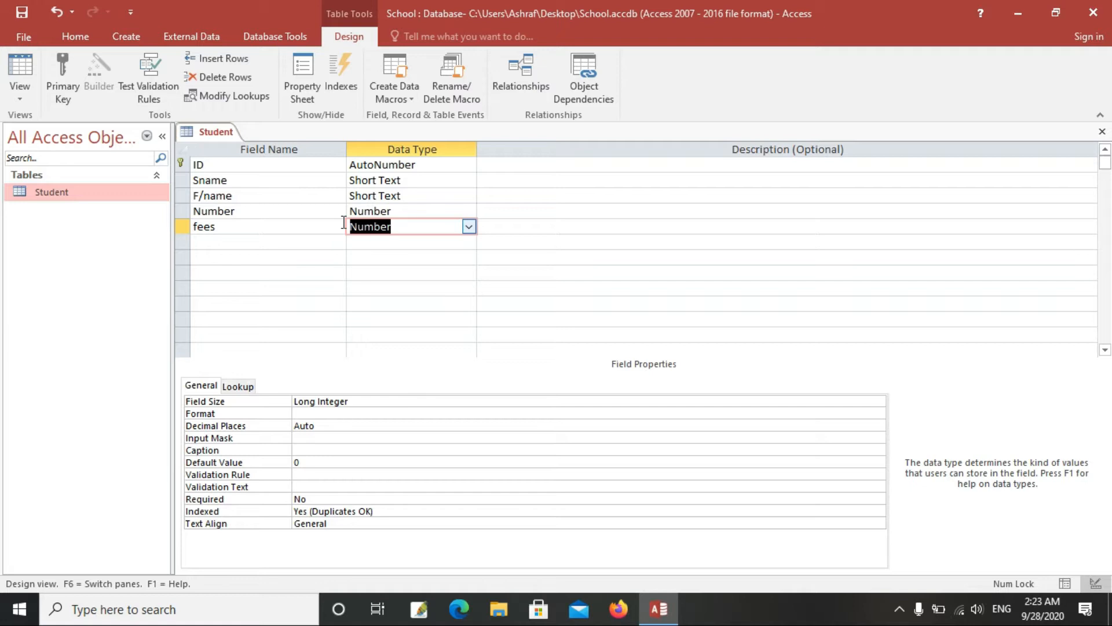
- Set the validation rule of the fees field to >1000
click(310, 477)
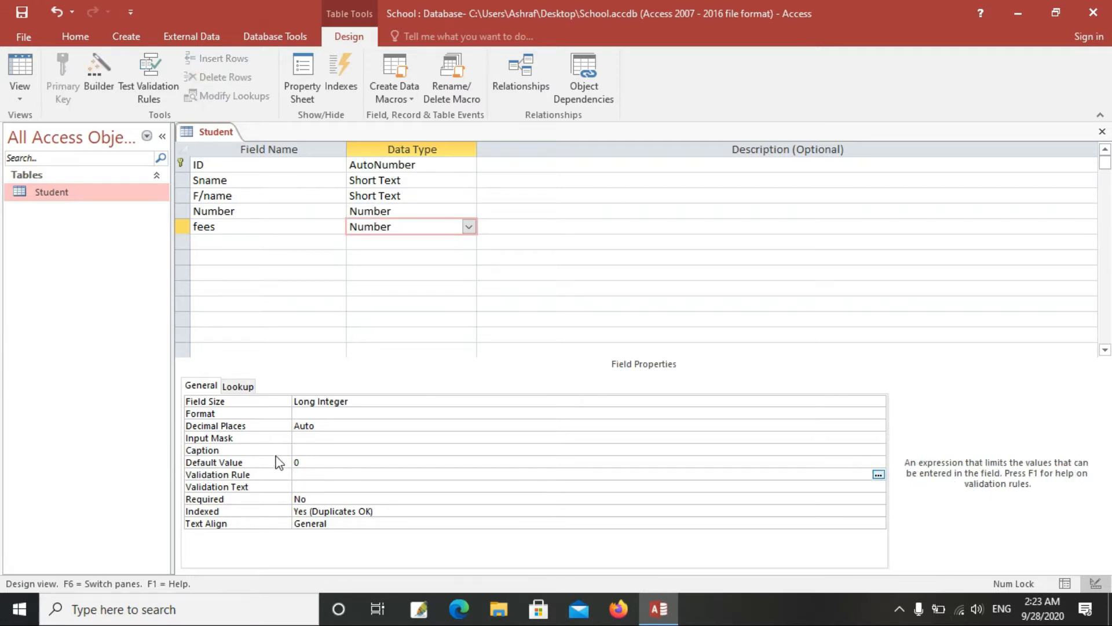
click(256, 464)
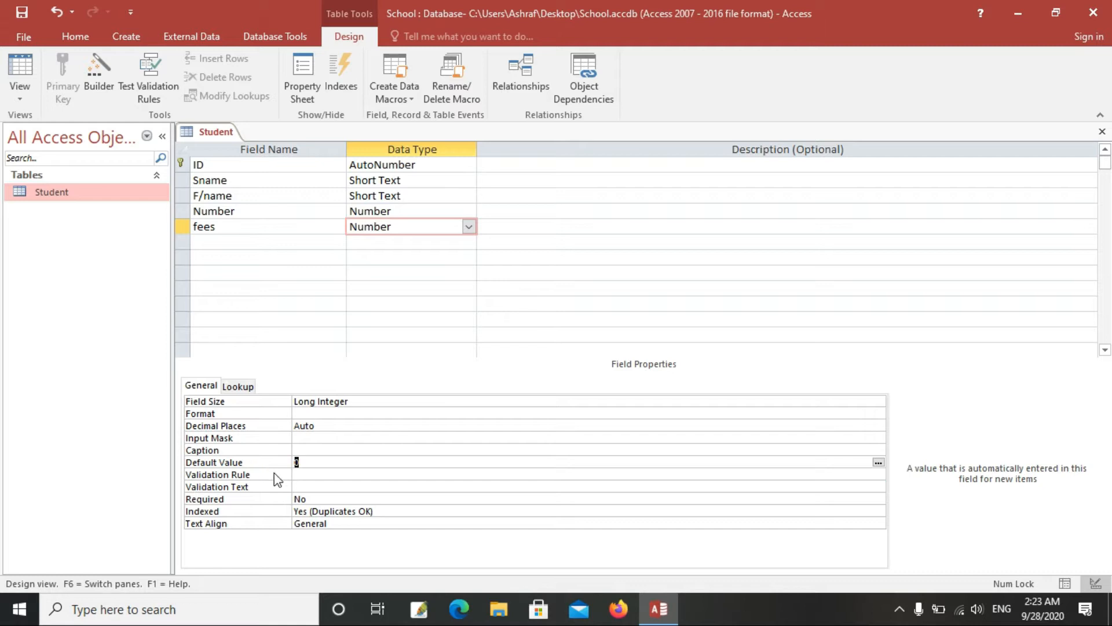
click(300, 474)
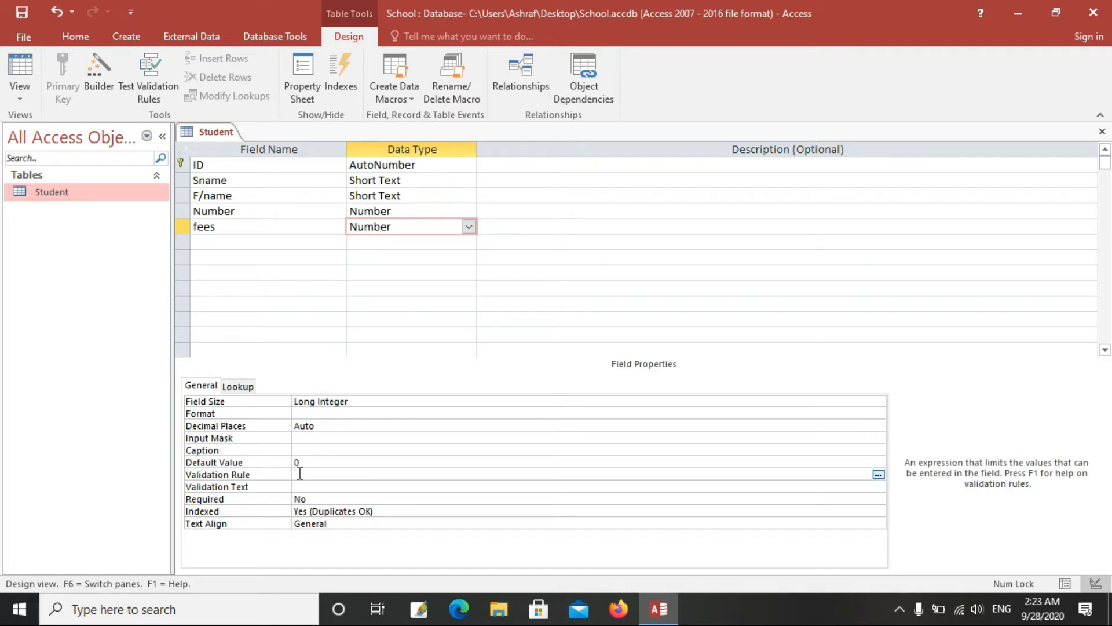
text(>1000)
key(BackSpace)
text(0)
mouse_move(287, 475)
mouse_down()
mouse_move(302, 474)
mouse_move(284, 475)
mouse_up()
click(334, 475)
- Open the Student table's datasheet, saving the design, testing existing data and keeping the new validation rule
right_click(50, 197)
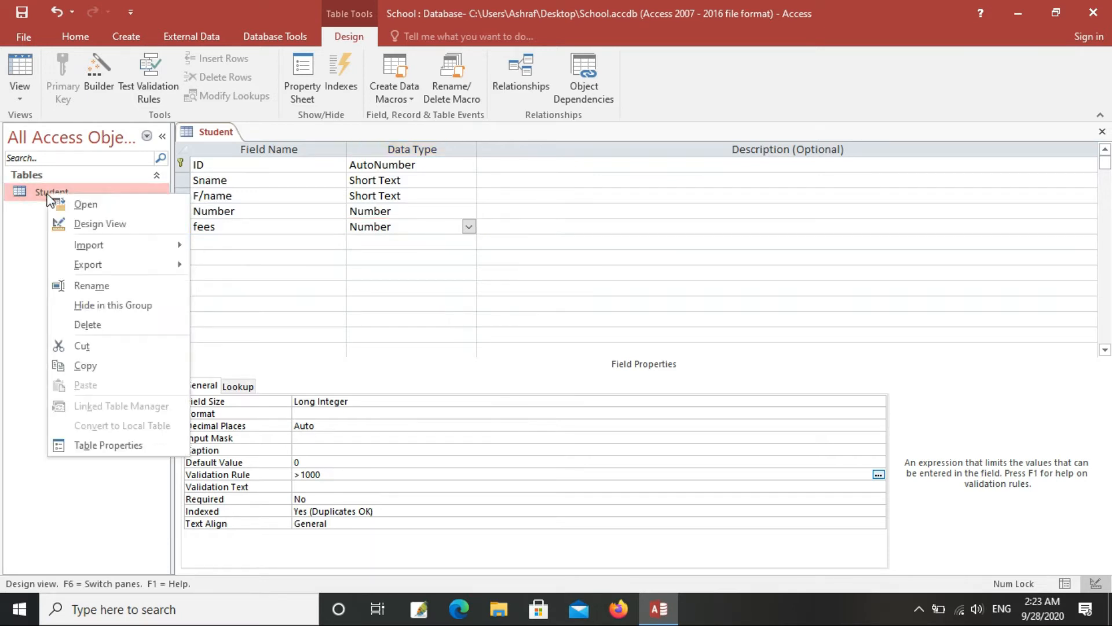
click(68, 205)
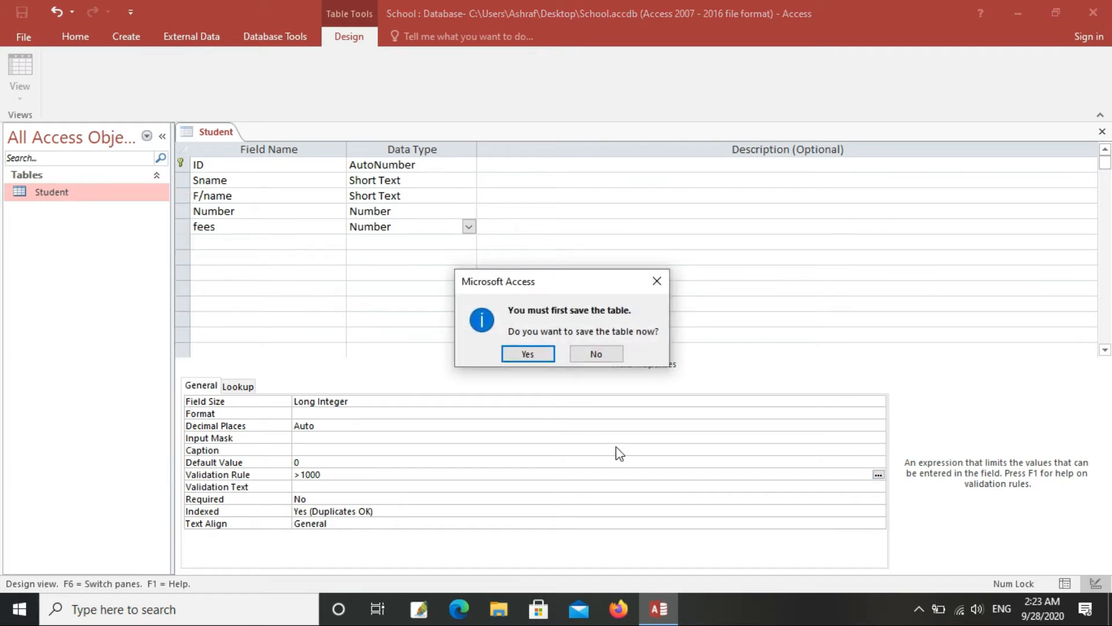
click(519, 354)
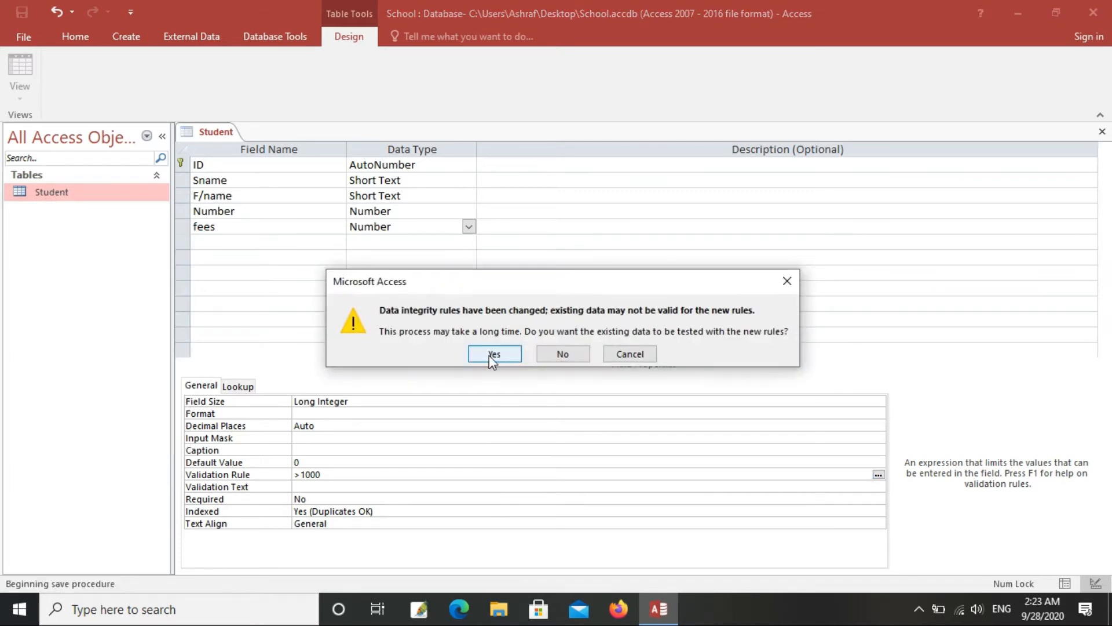
click(490, 353)
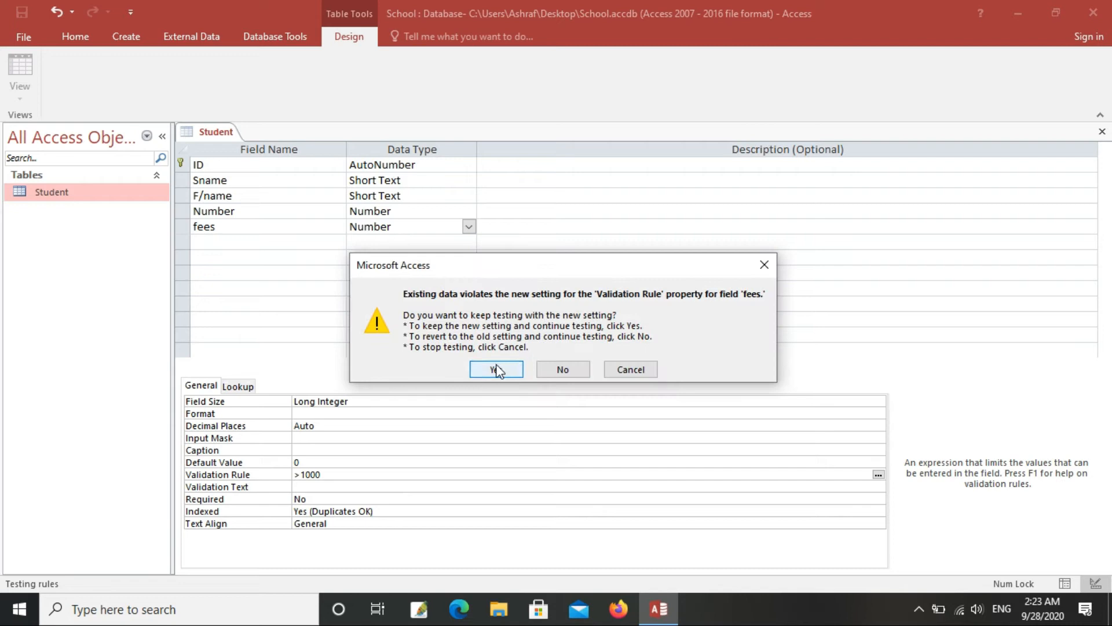
click(491, 356)
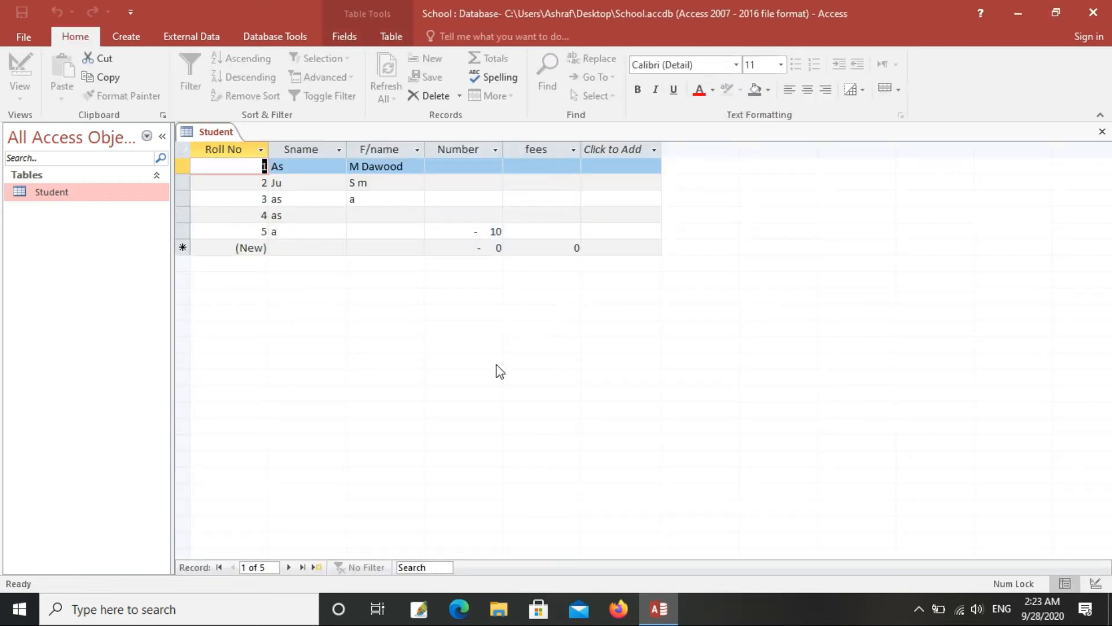
- Try to enter 120 as the fees of the first student record
click(557, 167)
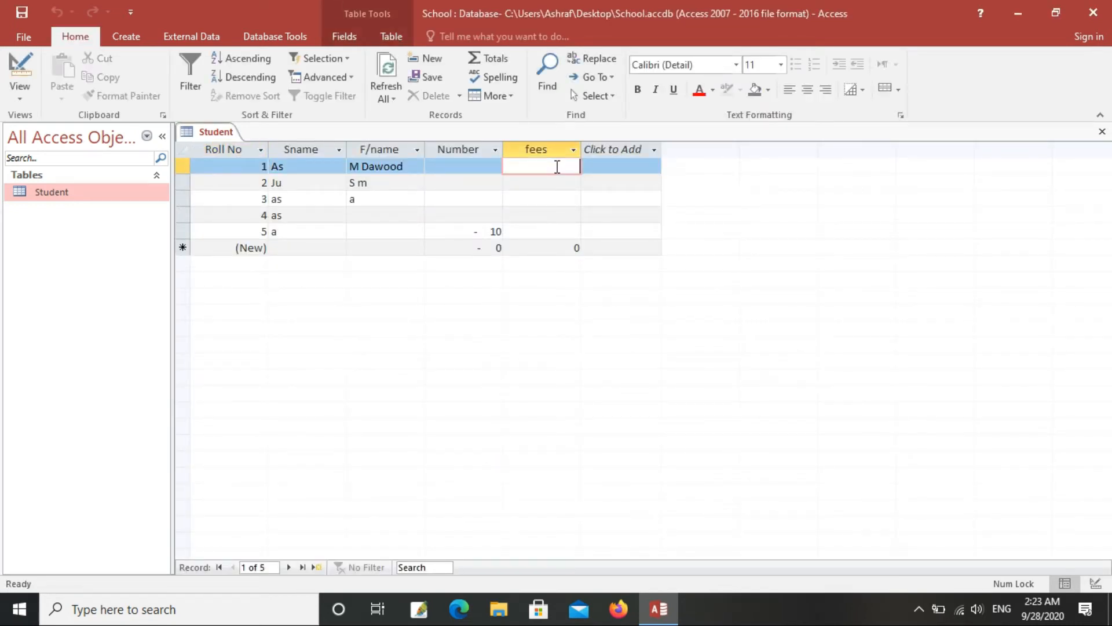
text(120)
click(559, 181)
drag(571, 286, 556, 206)
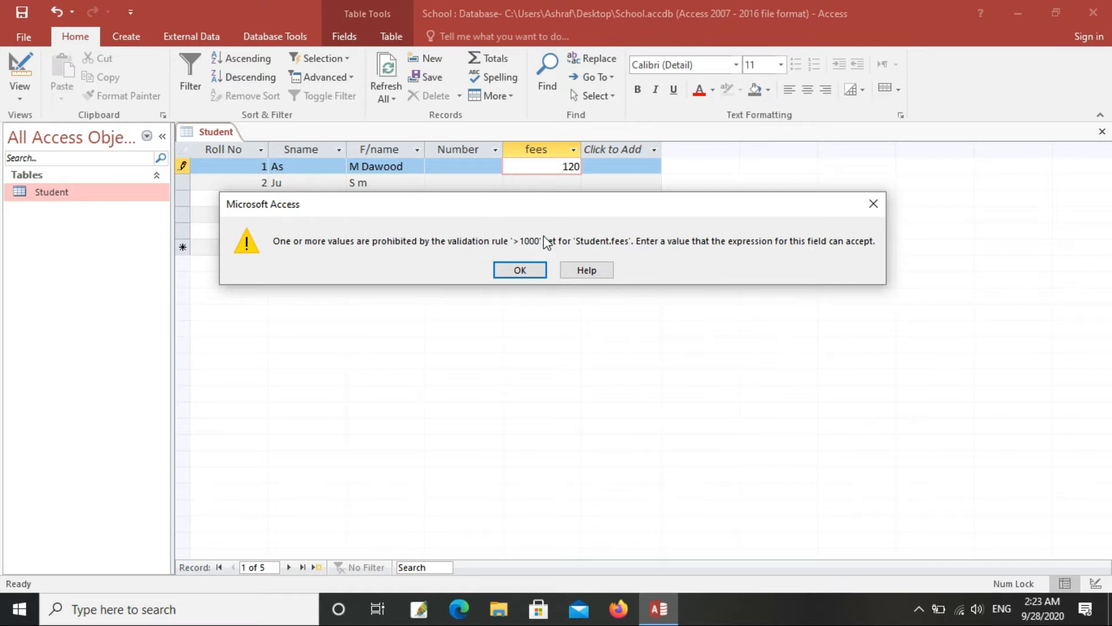
click(525, 269)
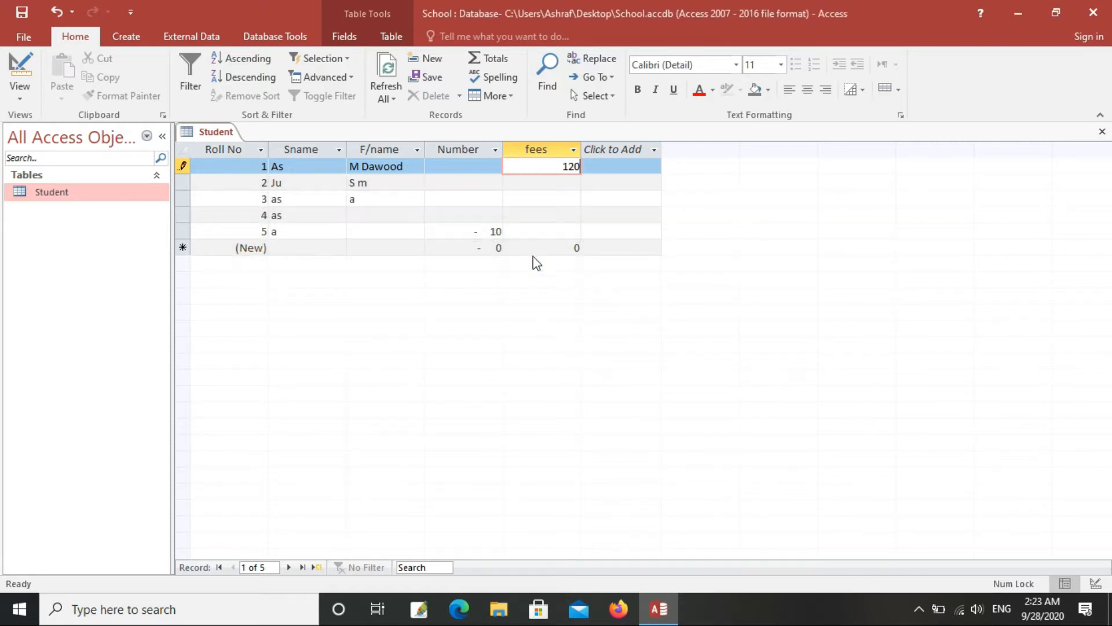
click(565, 185)
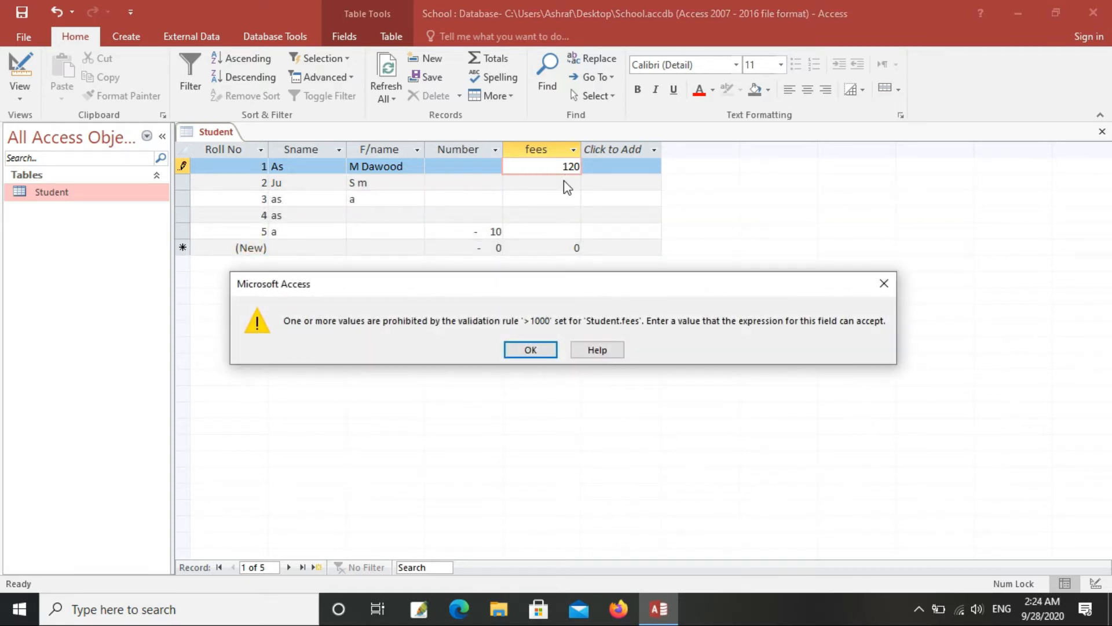
click(531, 349)
- Try to change the fees of the first student record to 1000
key(BackSpace)
key(BackSpace)
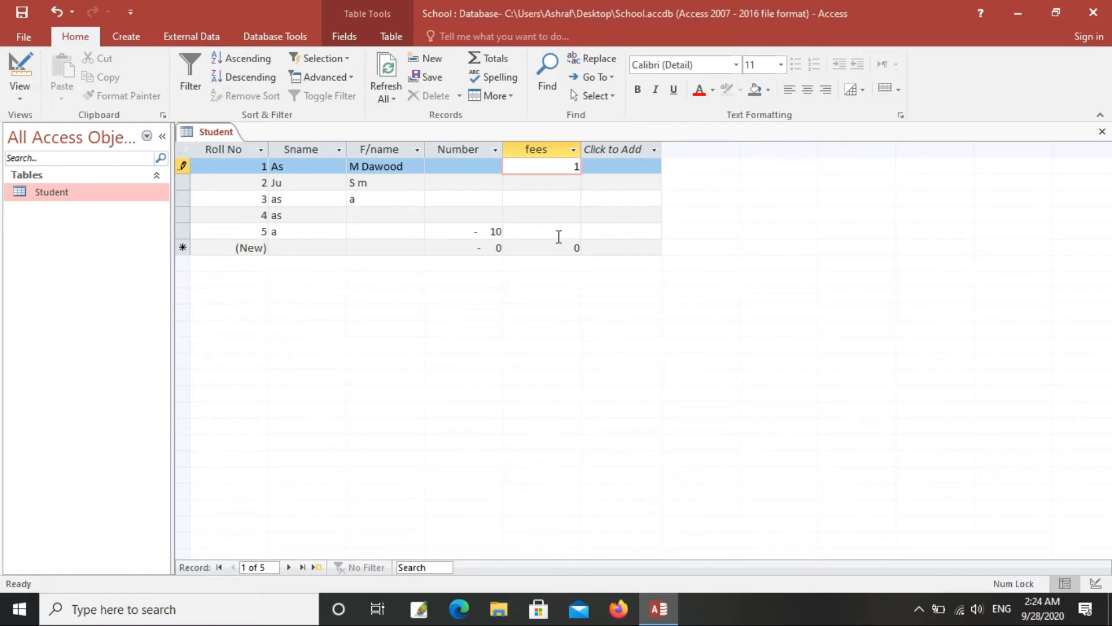
text(000)
click(561, 184)
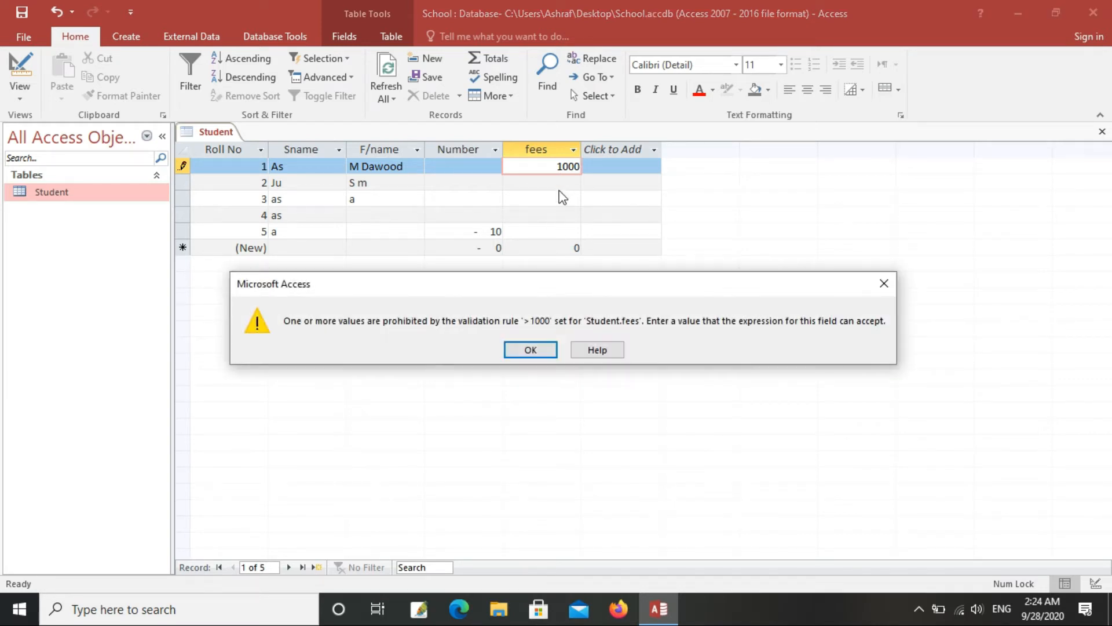
click(533, 349)
- Set the fees of the first student record to 1001 and commit the record
text(1)
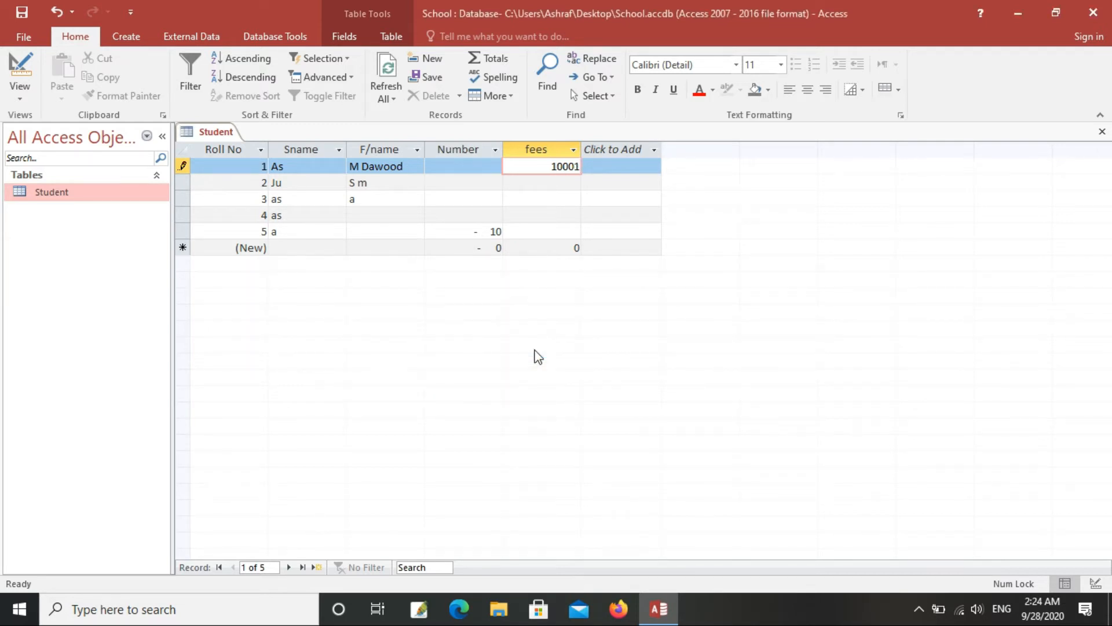
key(BackSpace)
click(548, 180)
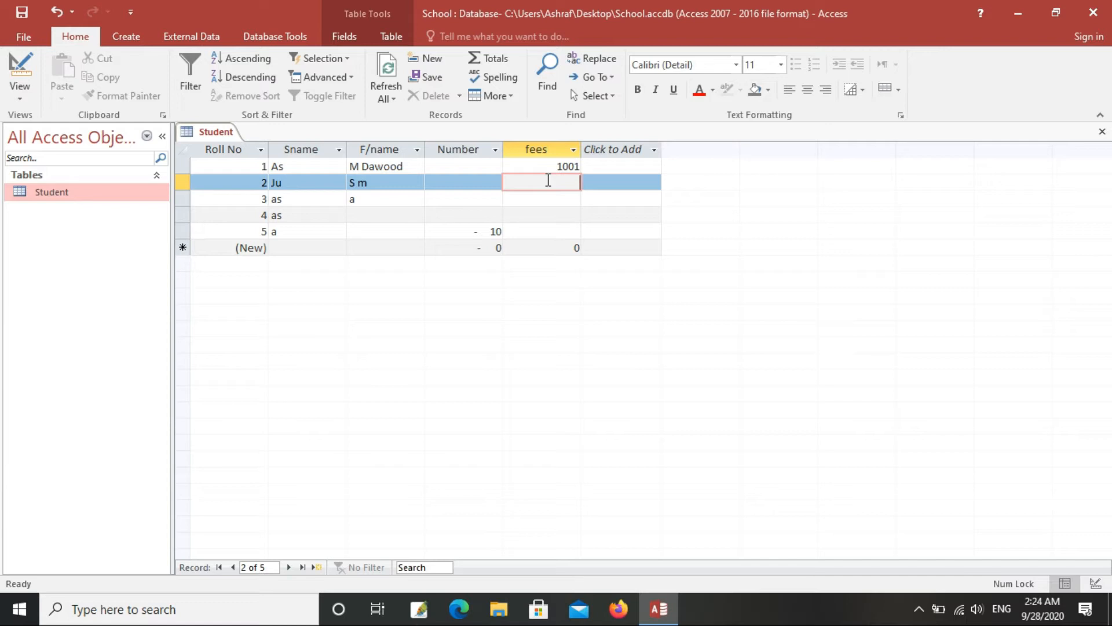
- In the Student table's Design view, set the fees field's validation text to "Please enter grater then 1000"
right_click(72, 195)
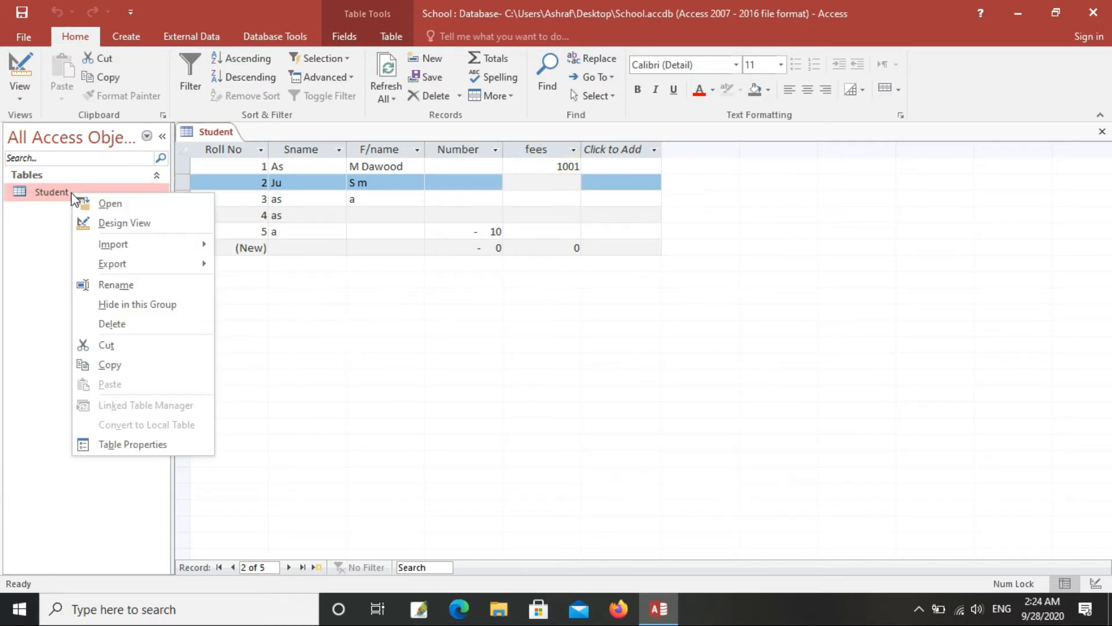
click(91, 231)
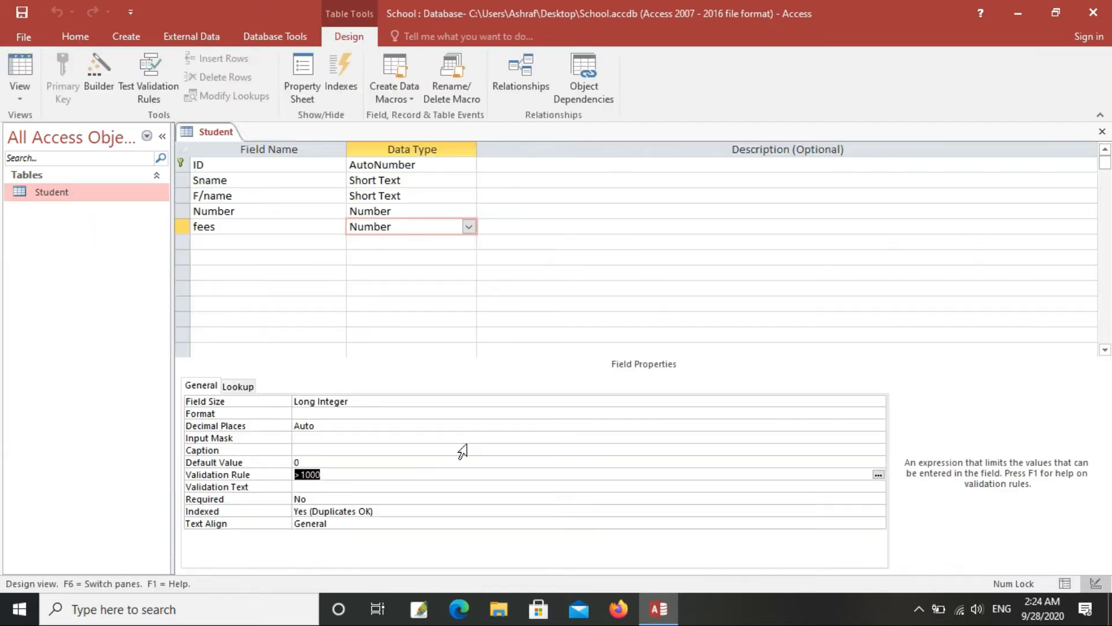
click(327, 488)
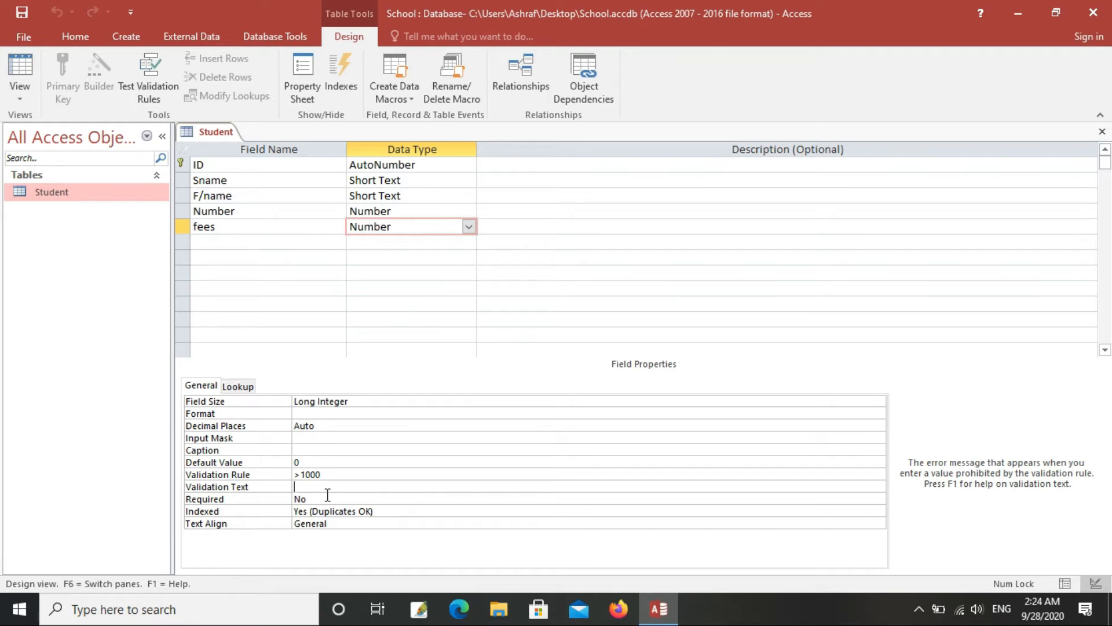
text(Please en)
text(e)
key(BackSpace)
key(BackSpace)
text(ter 100)
text(0)
text( grat)
text(er )
text(te)
key(BackSpace)
text(hen)
click(398, 487)
drag(440, 486, 289, 487)
click(338, 474)
drag(437, 486, 281, 483)
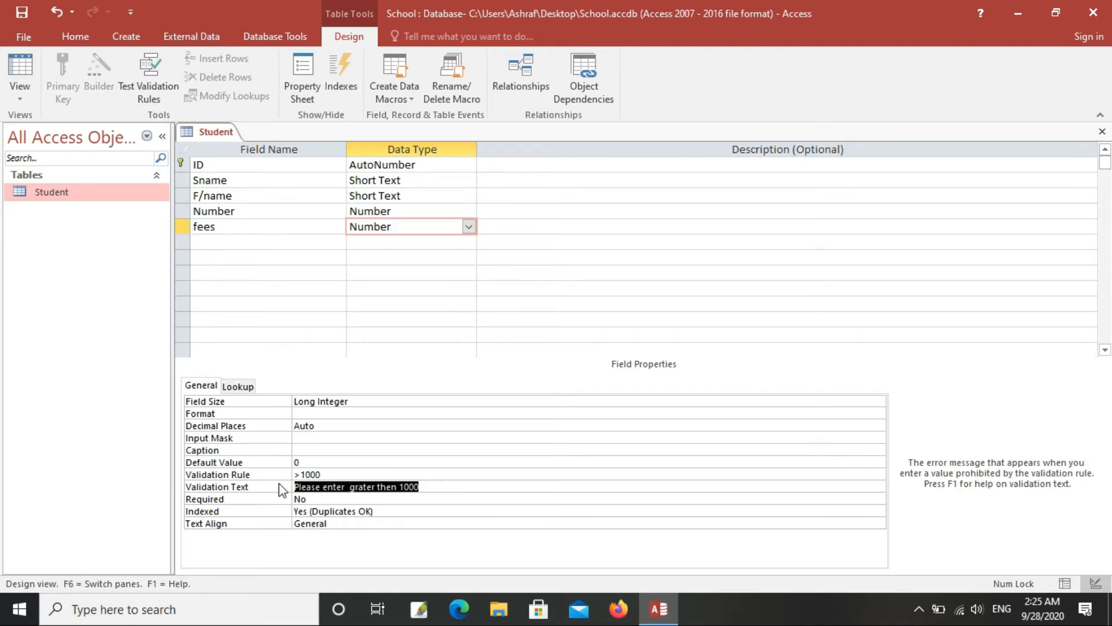
- Save the Student table's design changes and open its datasheet
right_click(96, 198)
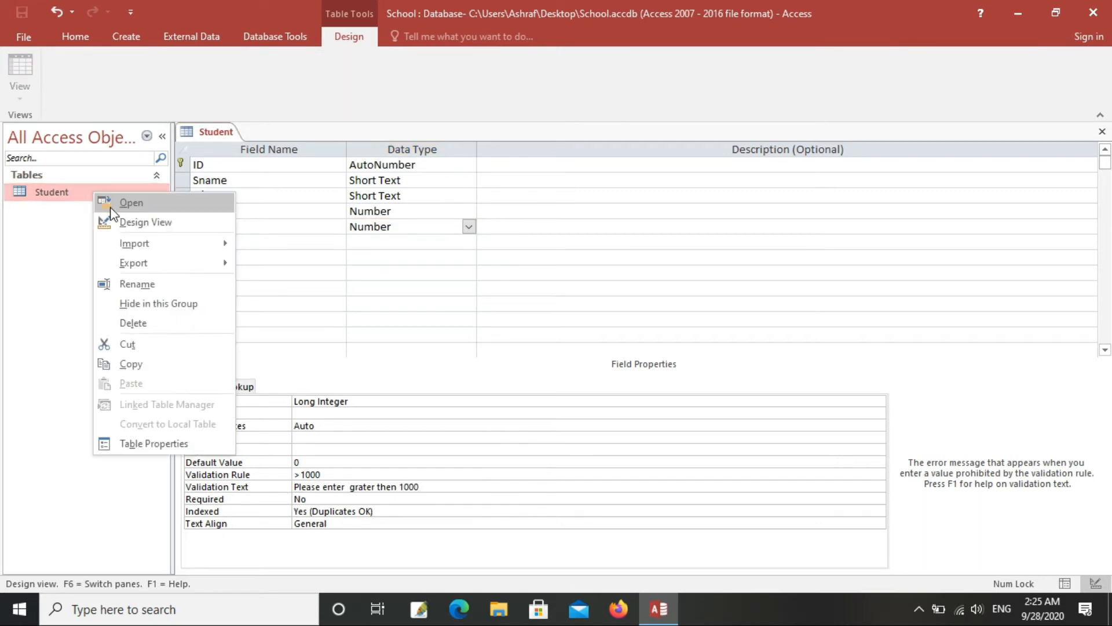
click(114, 207)
click(528, 352)
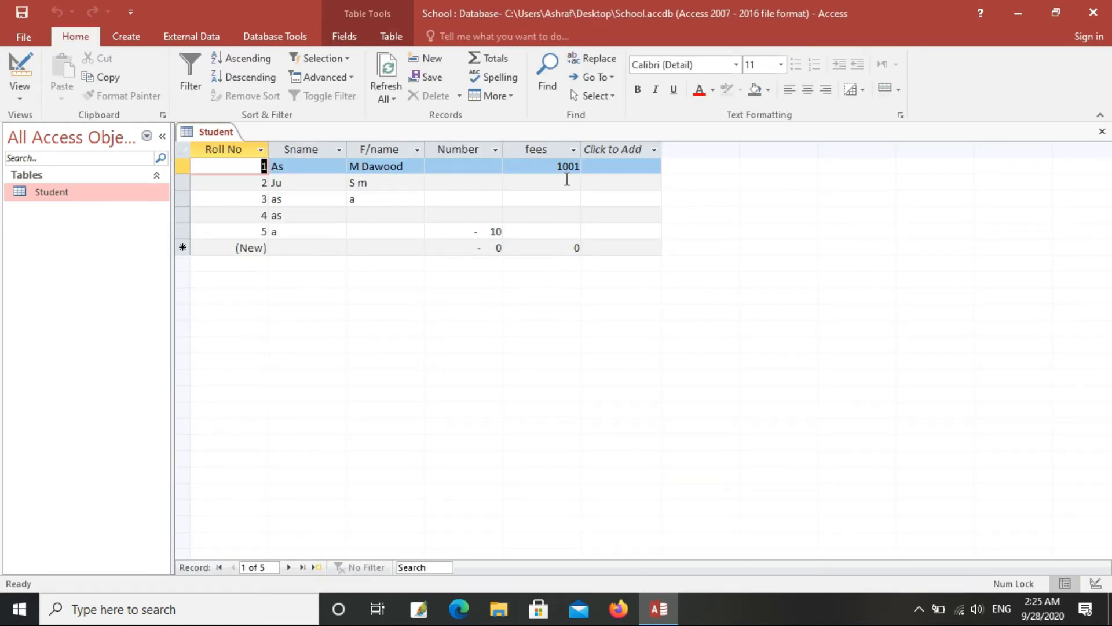
- Try to enter 150 as the fees of the second student record, and dismiss the validation message
click(567, 181)
text(12)
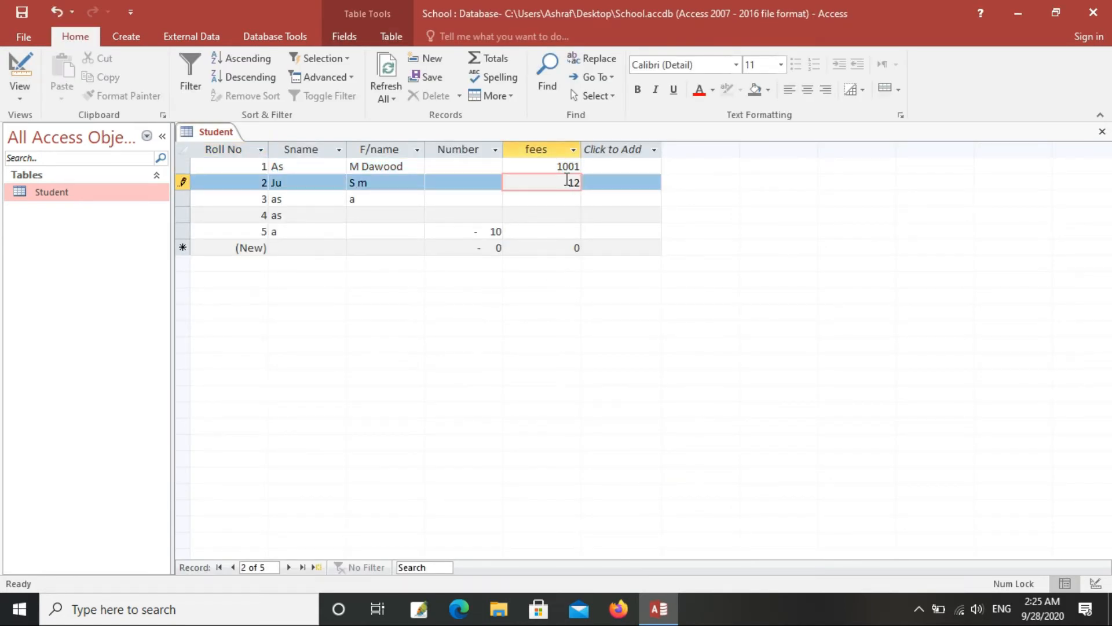
key(BackSpace)
key(BackSpace)
text(150)
click(567, 200)
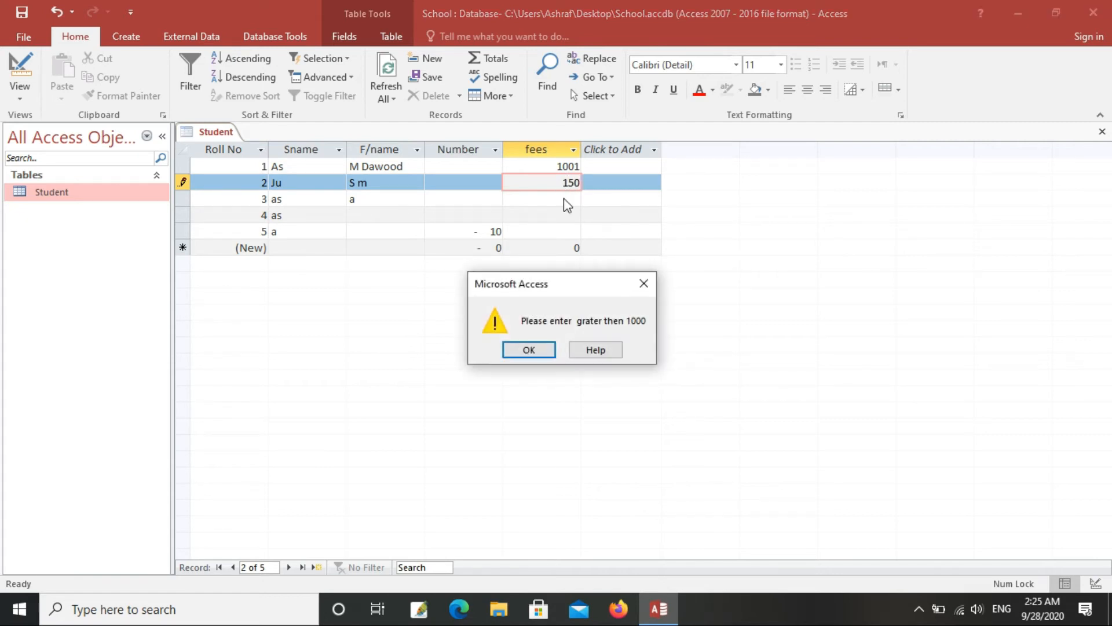
drag(546, 288, 386, 212)
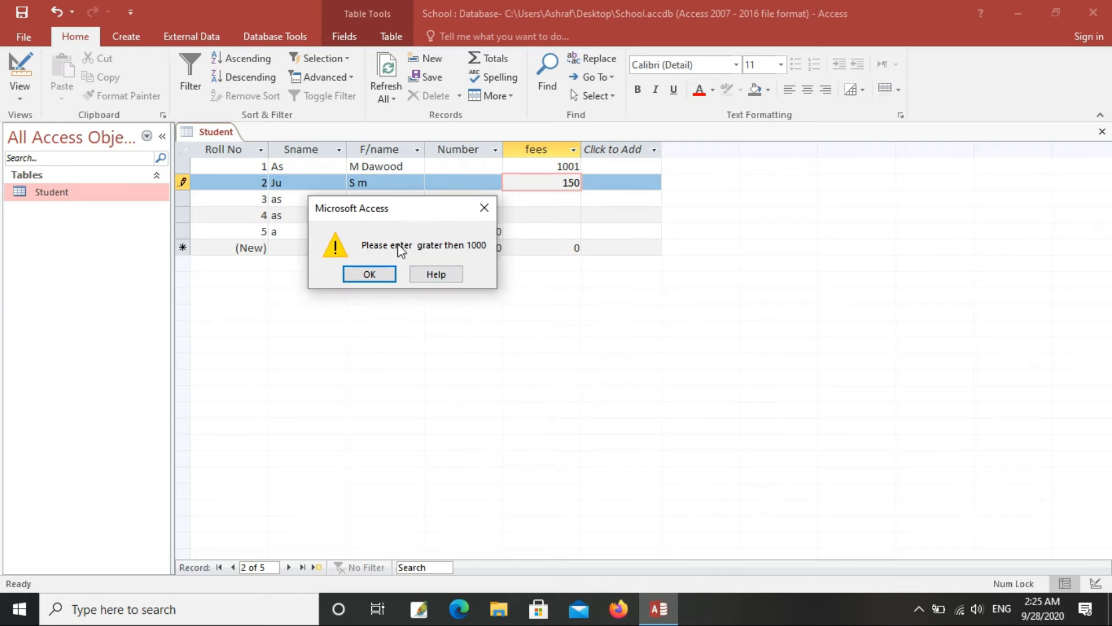
drag(418, 215, 387, 218)
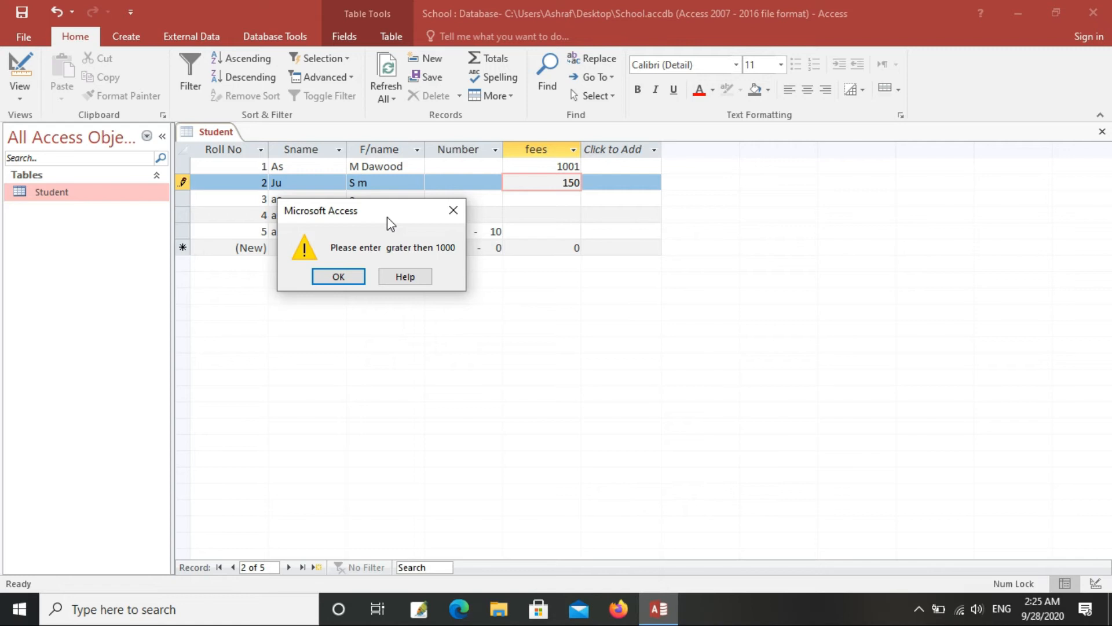
click(454, 209)
- Try to switch the Student table to Design view with the invalid fees entry still in place
right_click(116, 196)
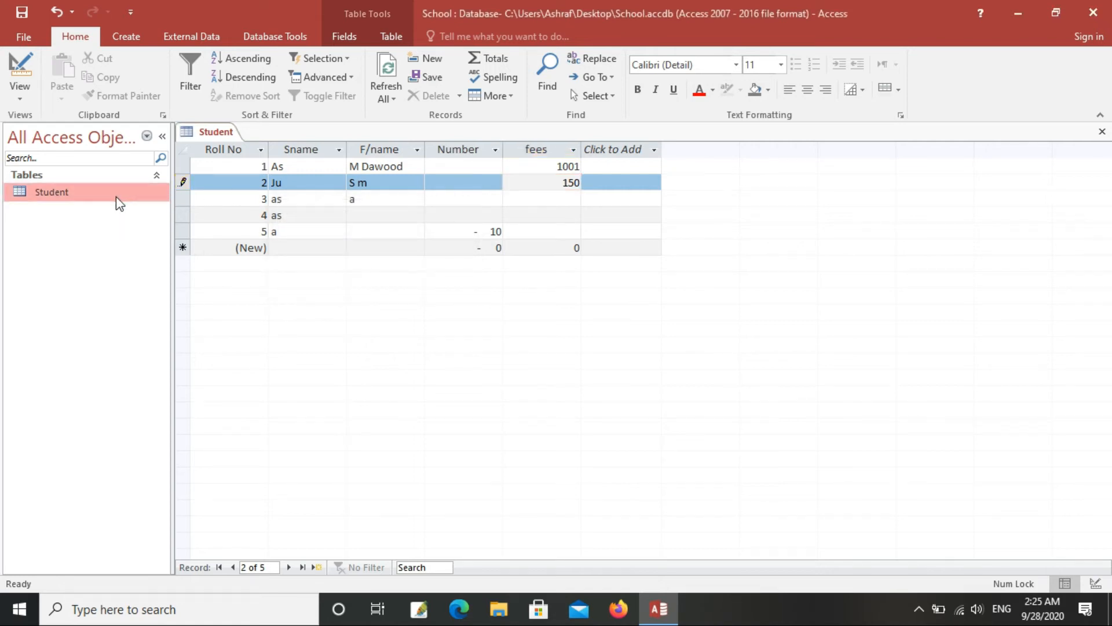
click(132, 225)
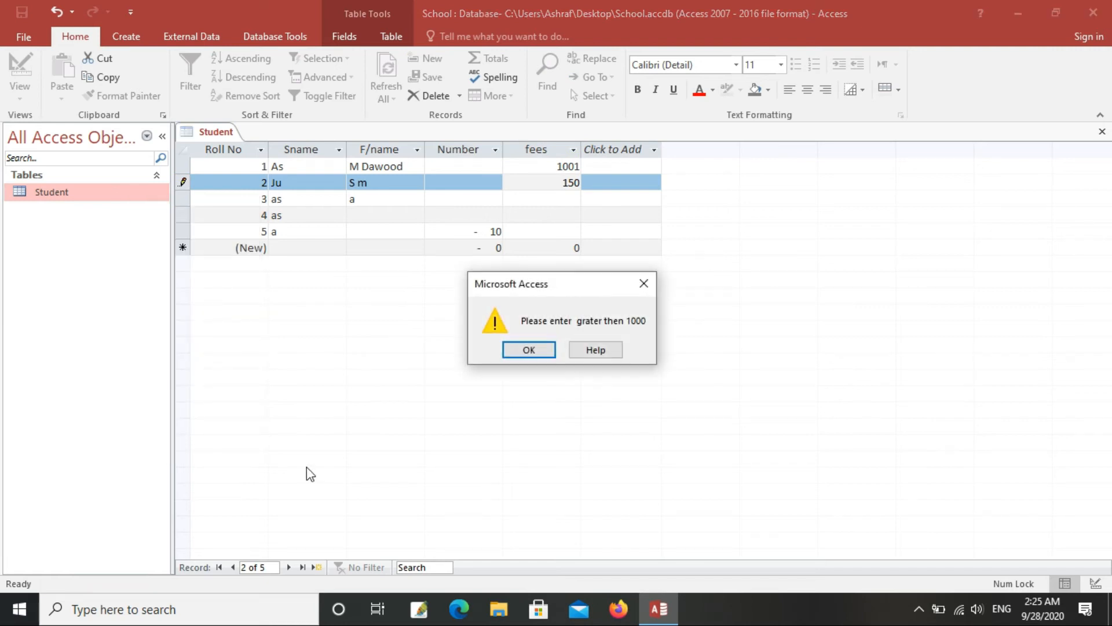
click(529, 350)
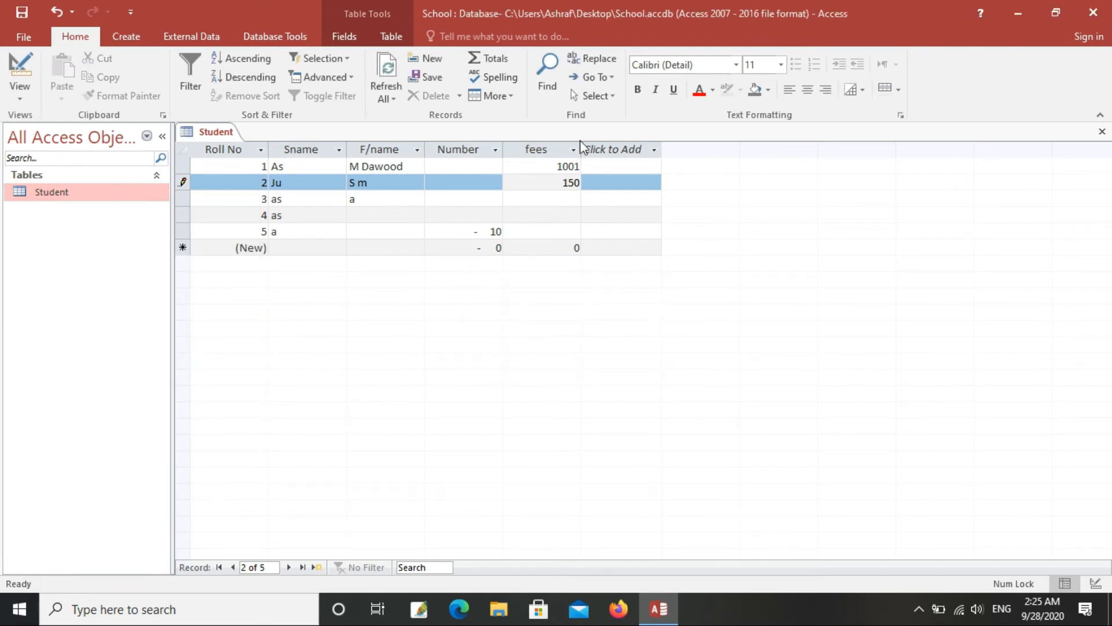
- Correct the fees of the second student record to 1190 and commit the record
click(575, 183)
key(BackSpace)
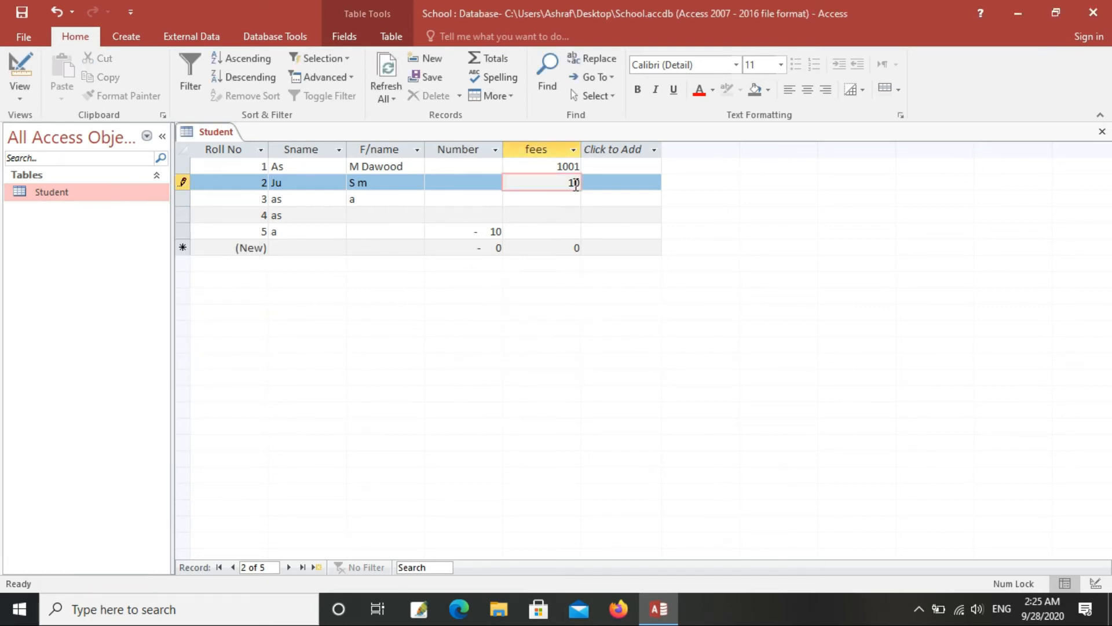
text(19)
click(566, 196)
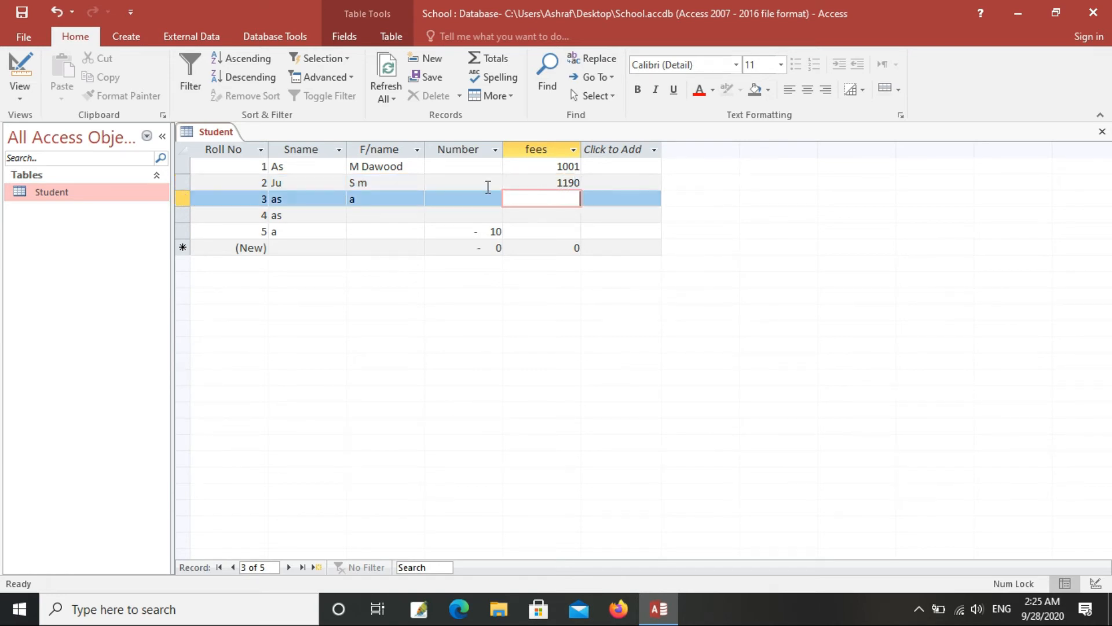
- In the Student table's Design view, set the Sname field's Required property to Yes
right_click(24, 199)
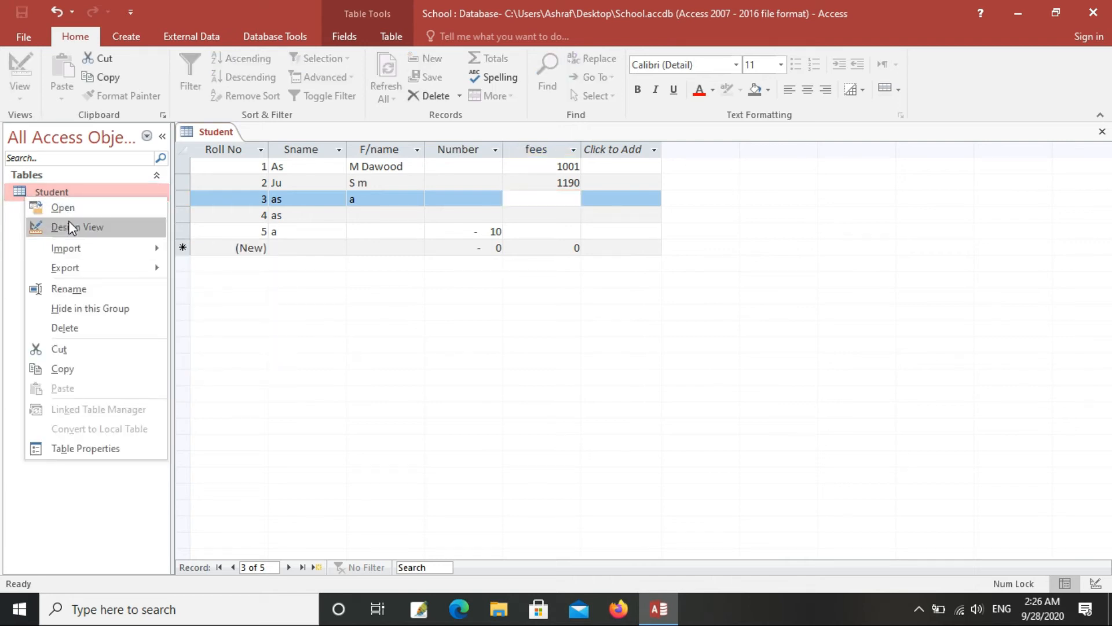
click(69, 223)
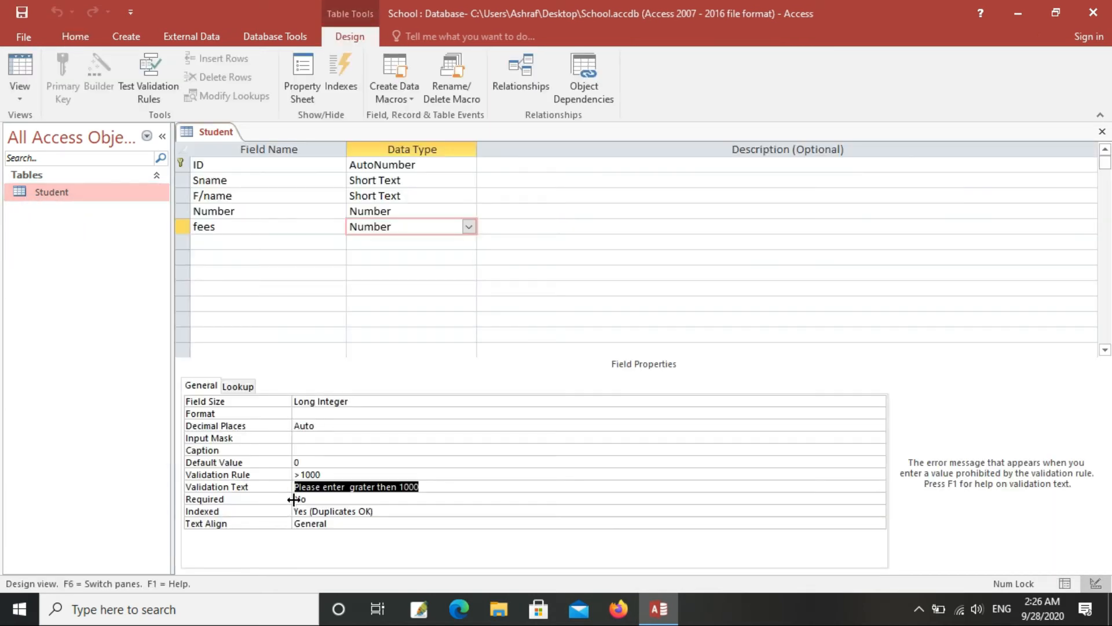
click(314, 499)
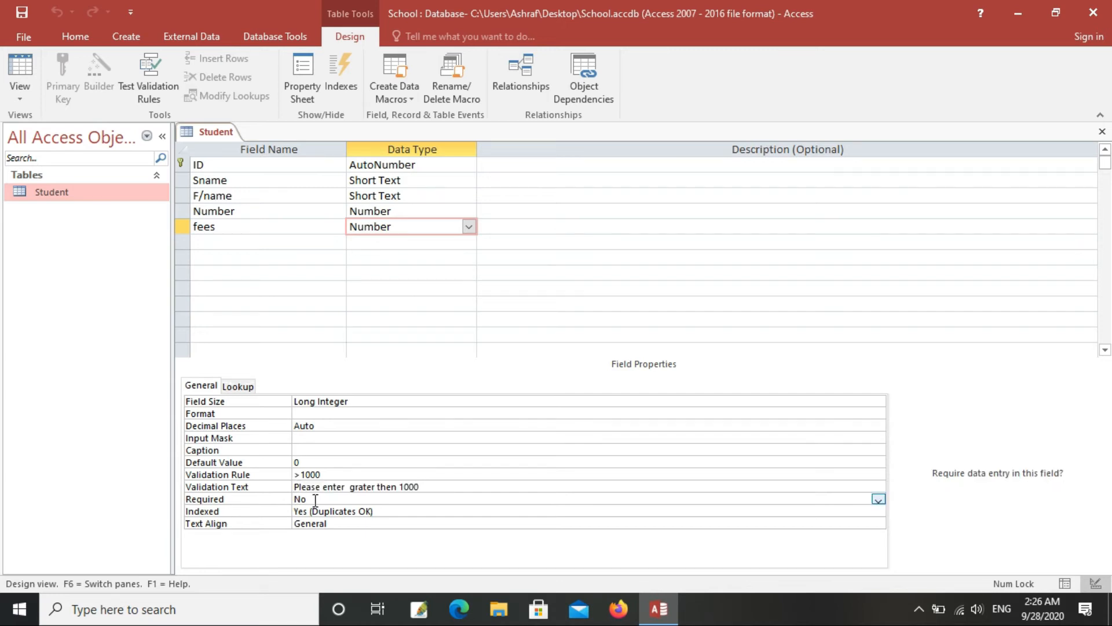
click(411, 182)
drag(411, 182, 323, 165)
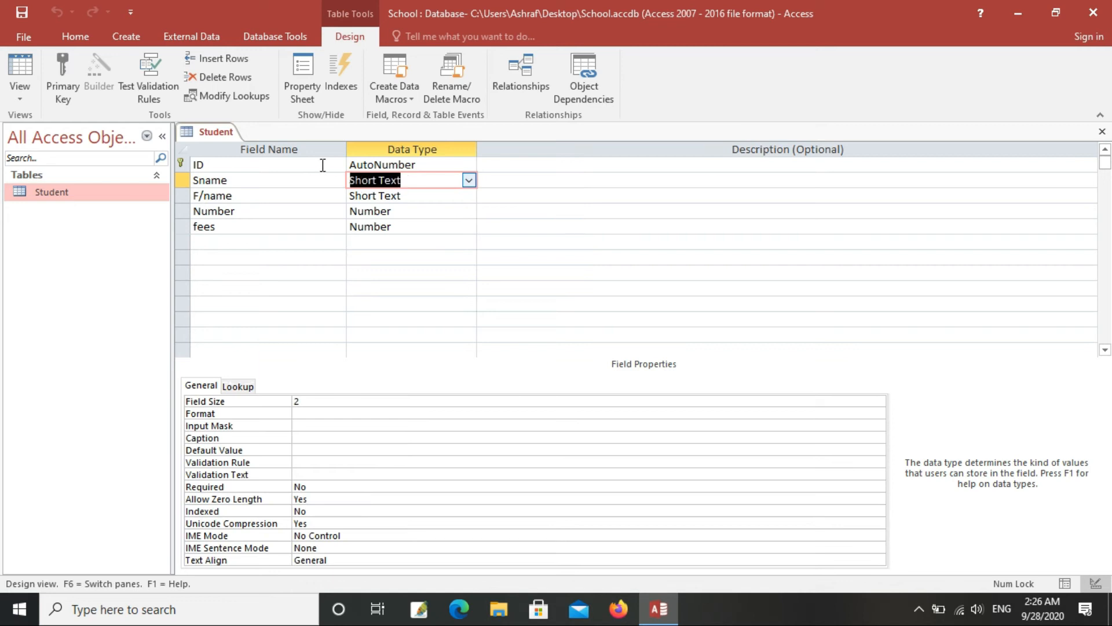
click(315, 486)
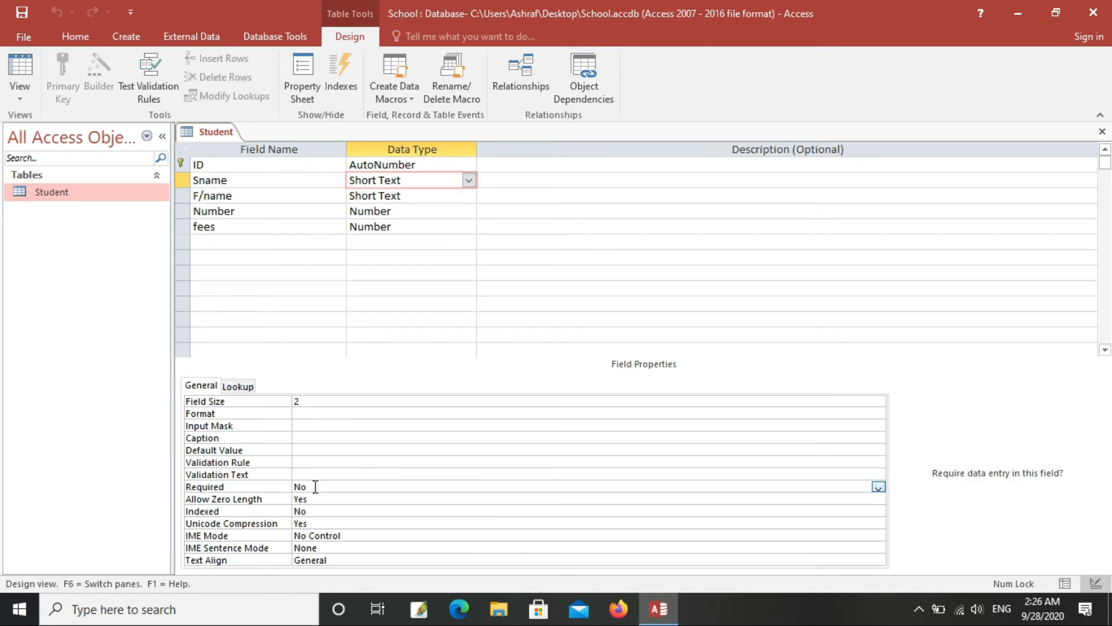
click(878, 488)
click(848, 499)
- Save the Student table's design, have existing data tested against the new rules, and reopen the datasheet
key(ctrl+s)
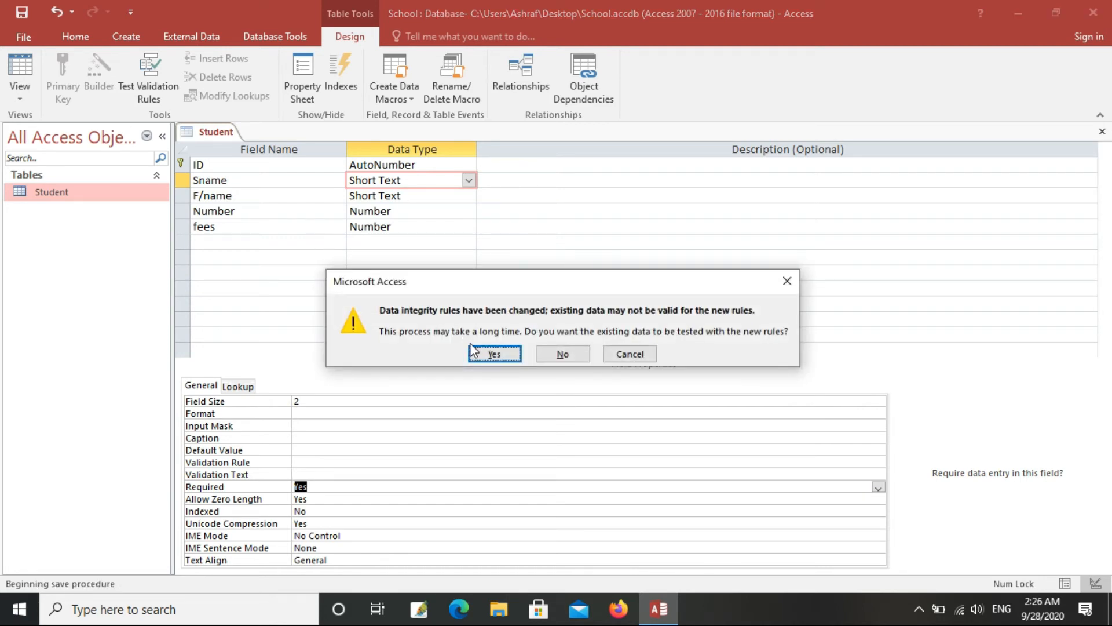
click(491, 353)
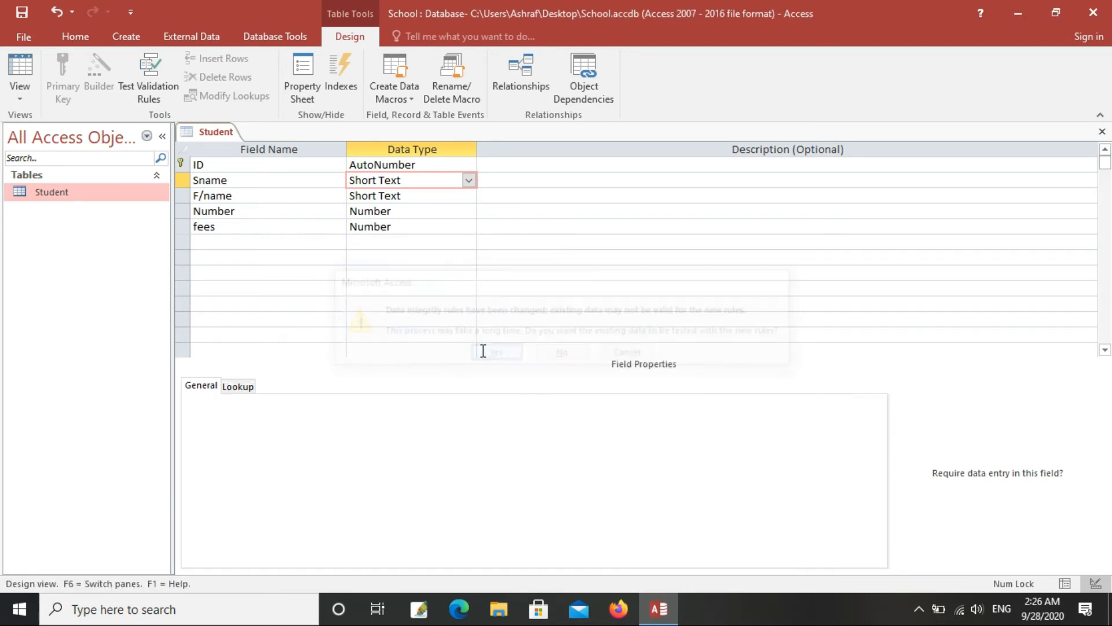
right_click(44, 189)
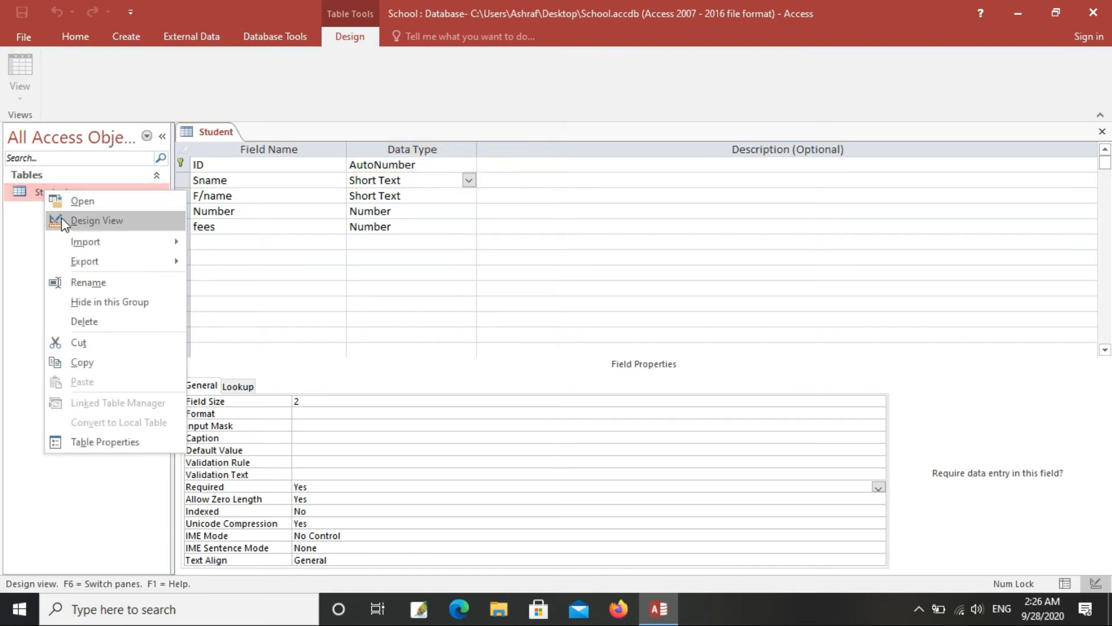
click(62, 201)
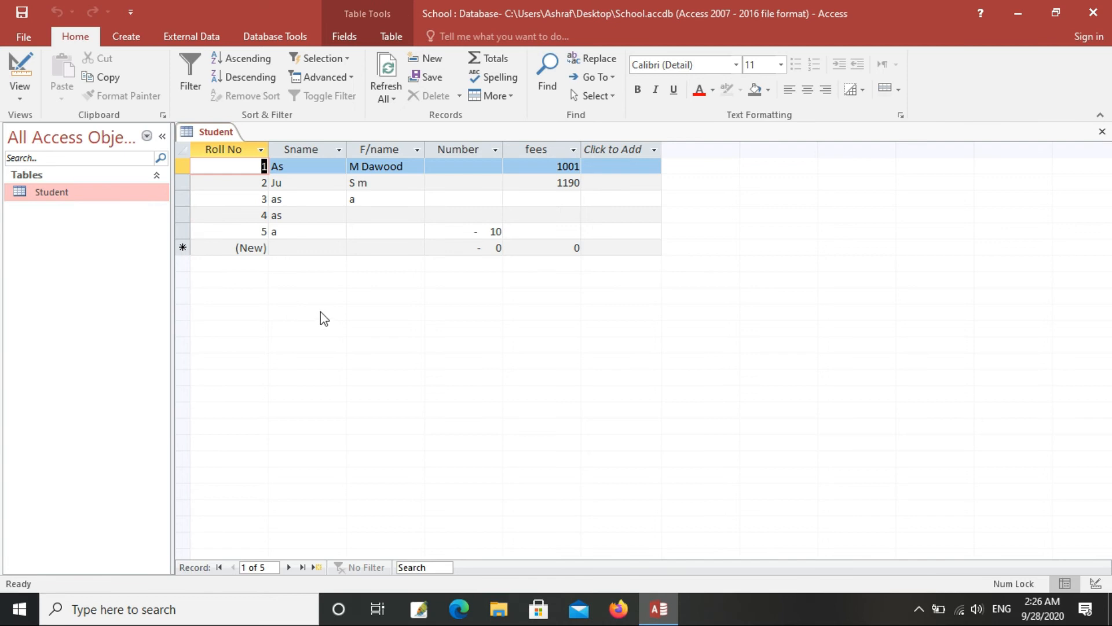
- Try to add a new student record with fees of 10000 and no Sname, dismiss the message, and go to its Sname cell
click(561, 250)
text(10000)
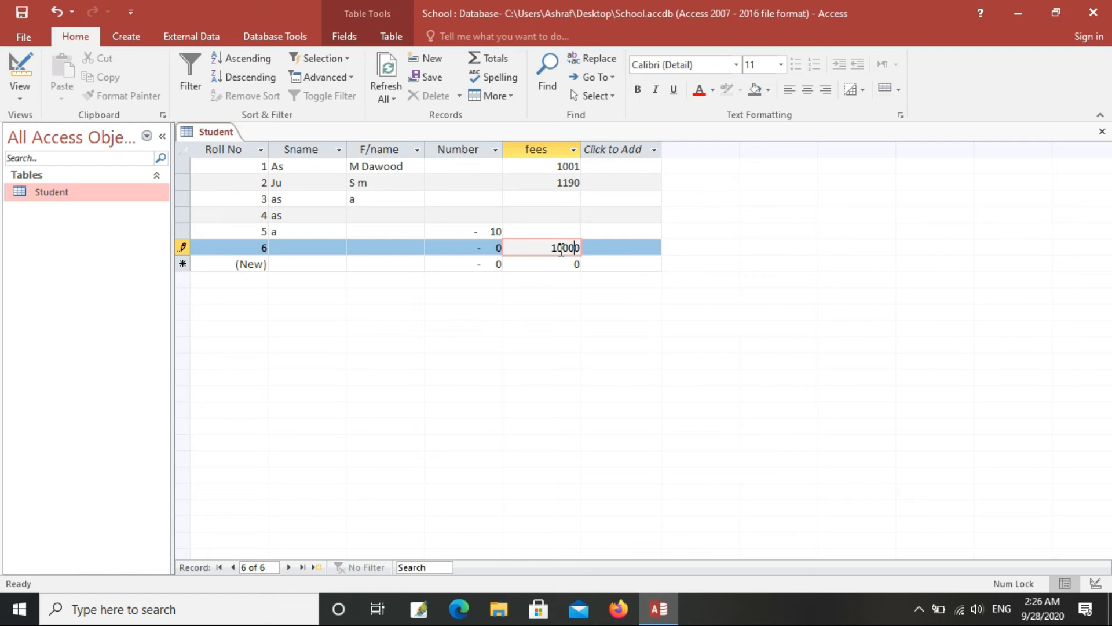
click(554, 266)
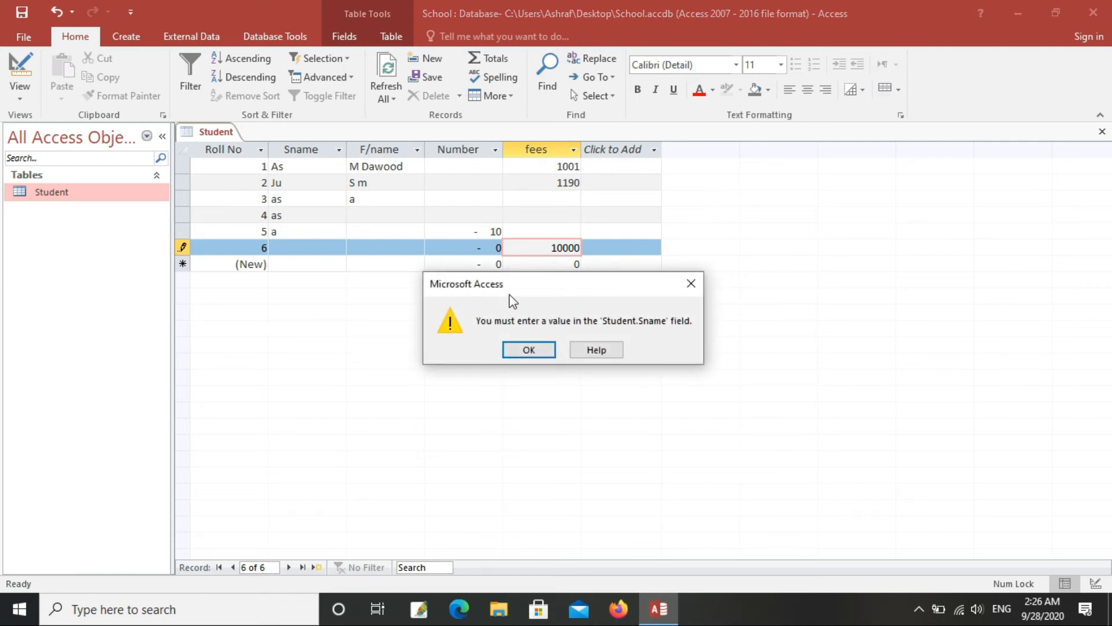
drag(435, 270, 242, 159)
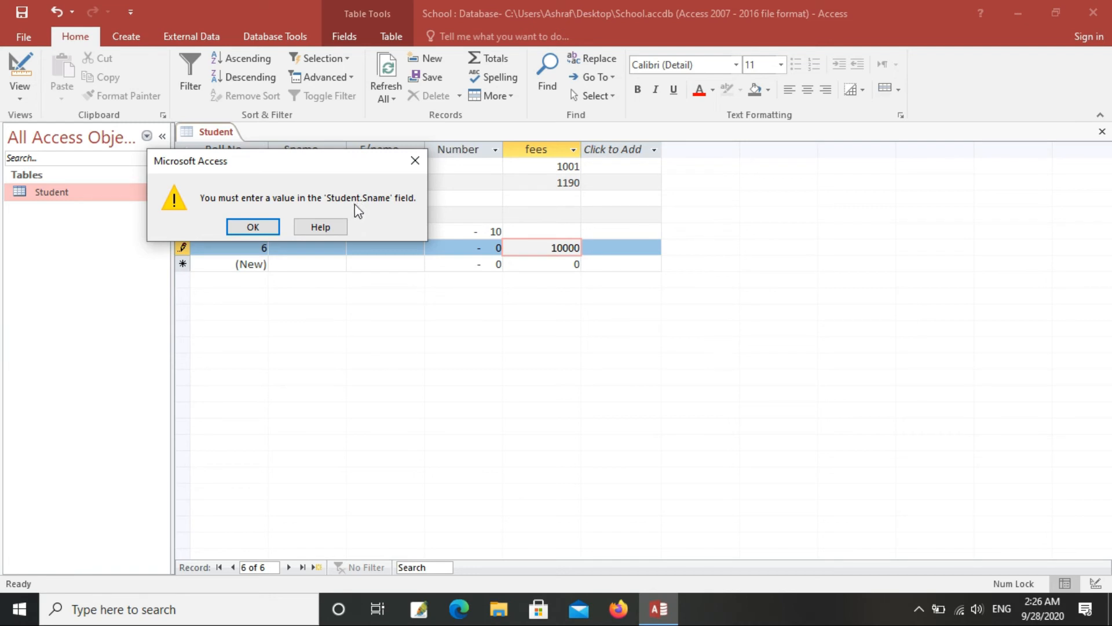
click(419, 171)
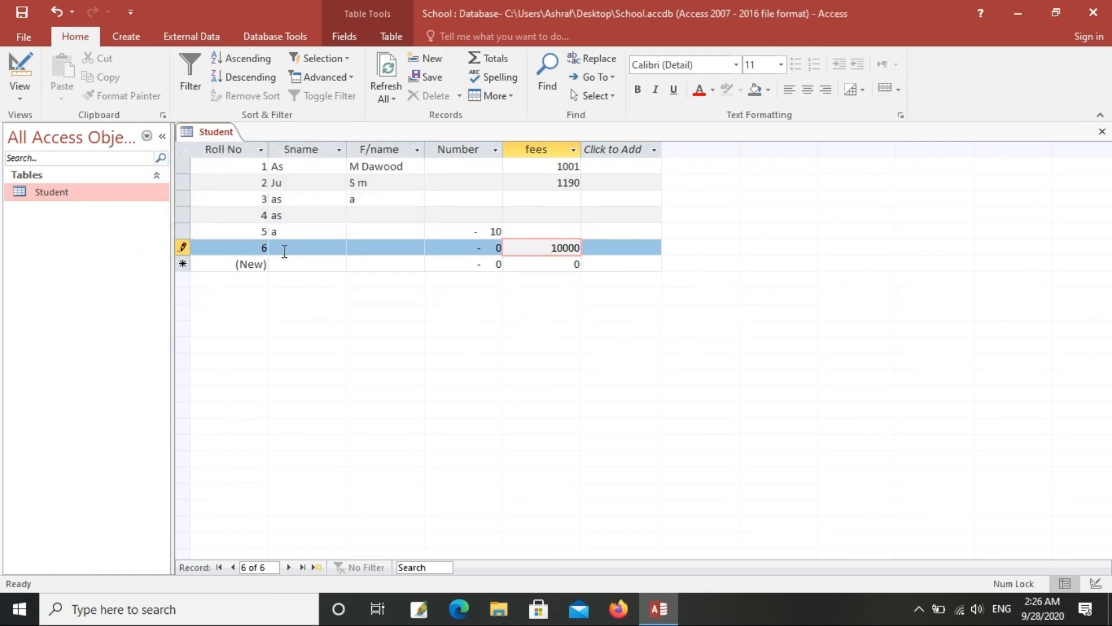
click(285, 252)
text(ase enter  grater then 1000)
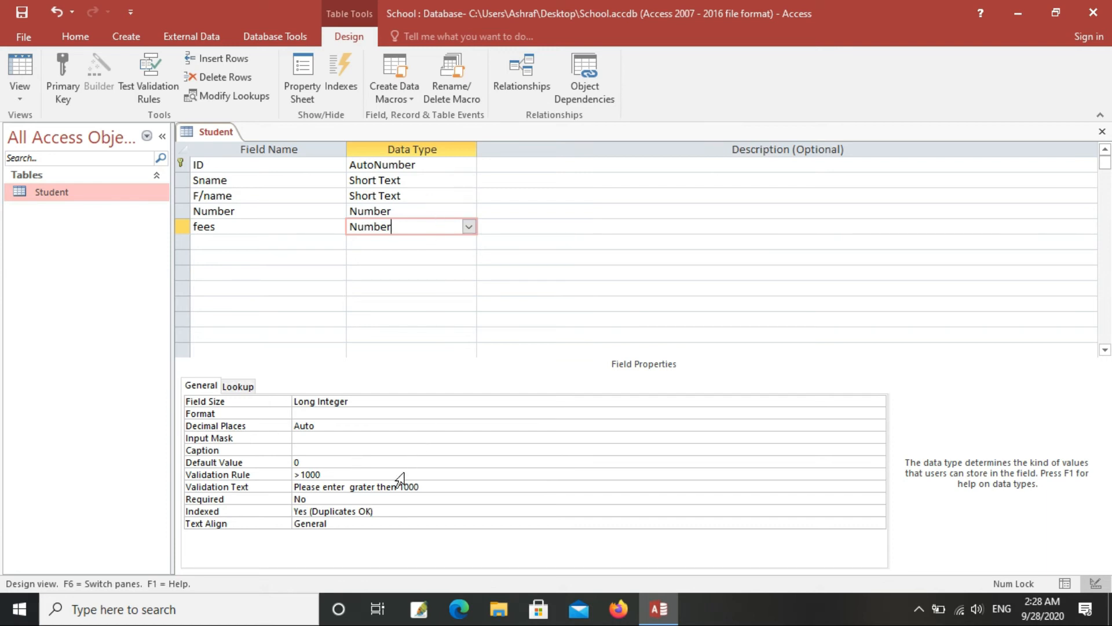
- In the Student table's Design view, set the fees field's Indexed property to Yes (No Duplicates)
click(377, 497)
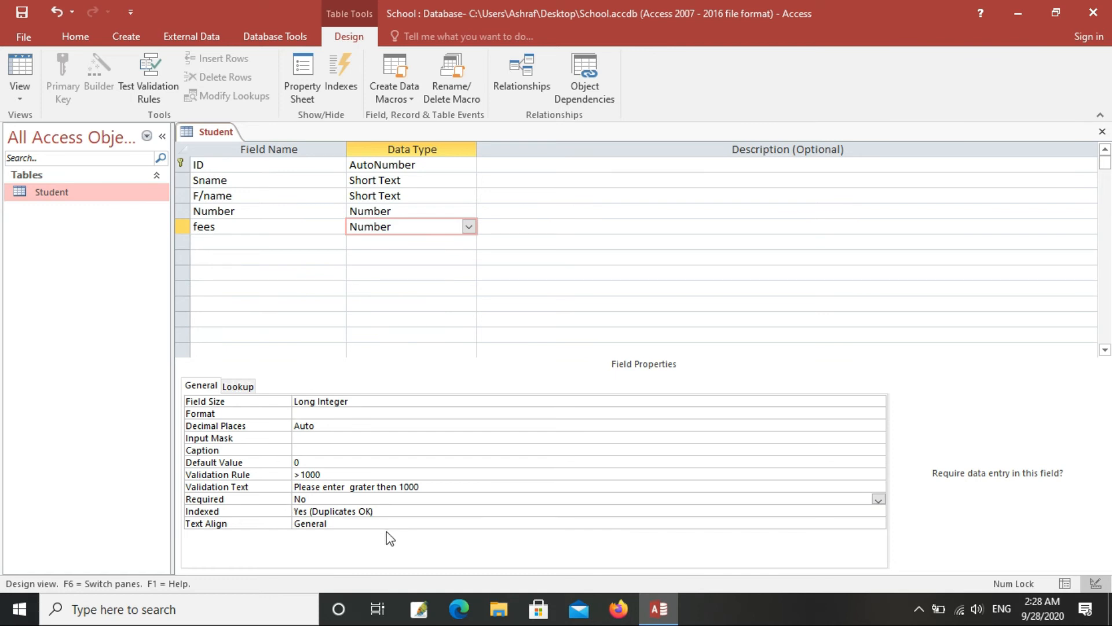
click(384, 510)
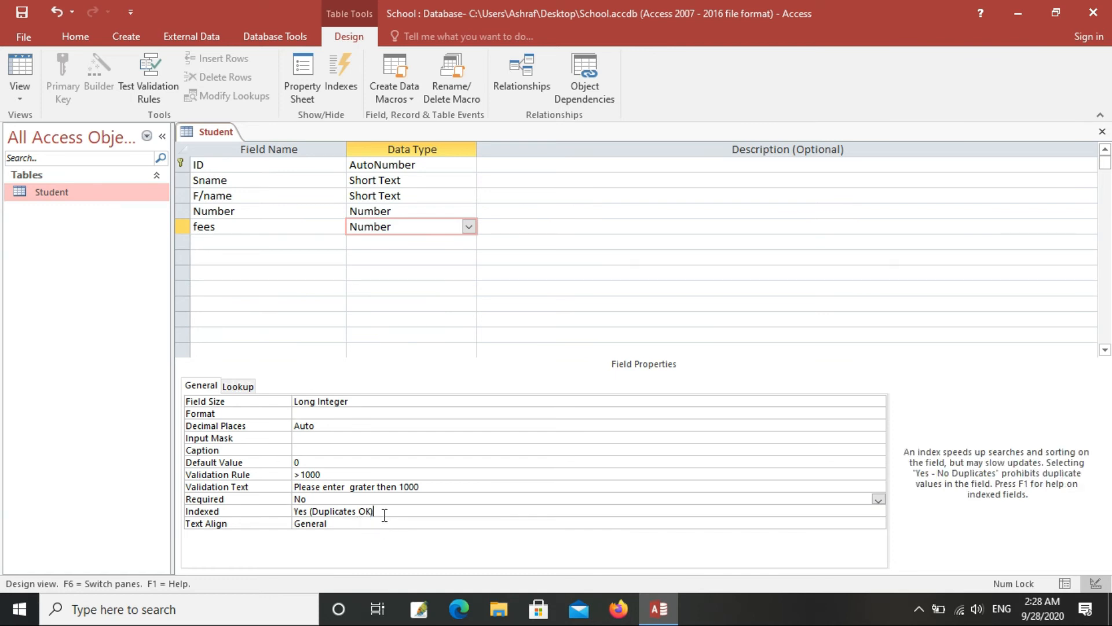
drag(384, 513, 277, 509)
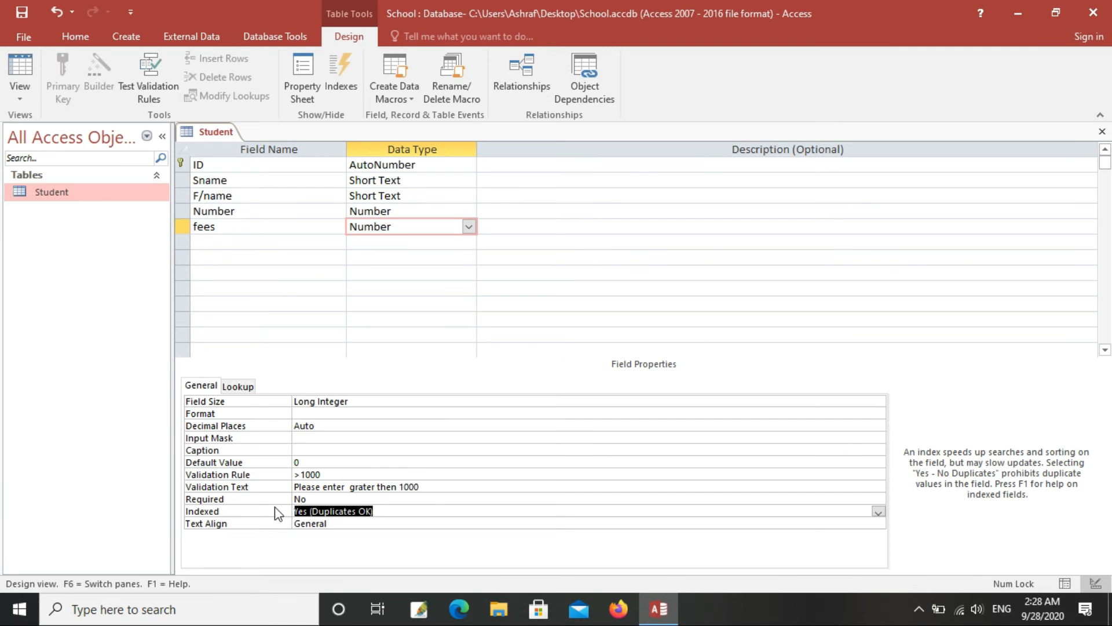
click(367, 523)
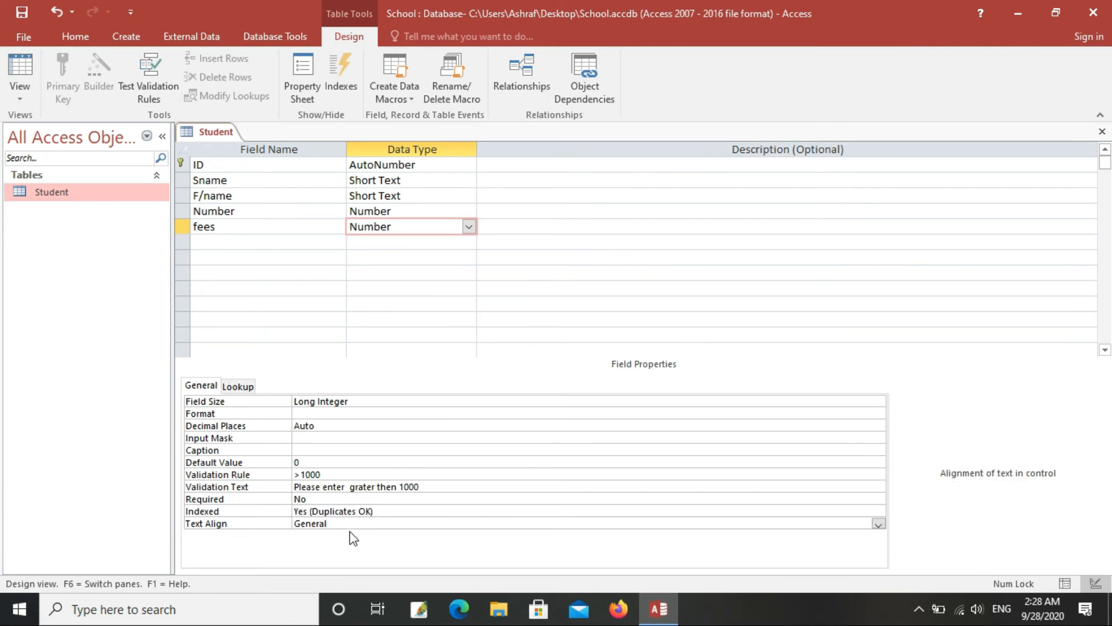
drag(348, 523, 276, 522)
click(387, 510)
drag(387, 510, 291, 499)
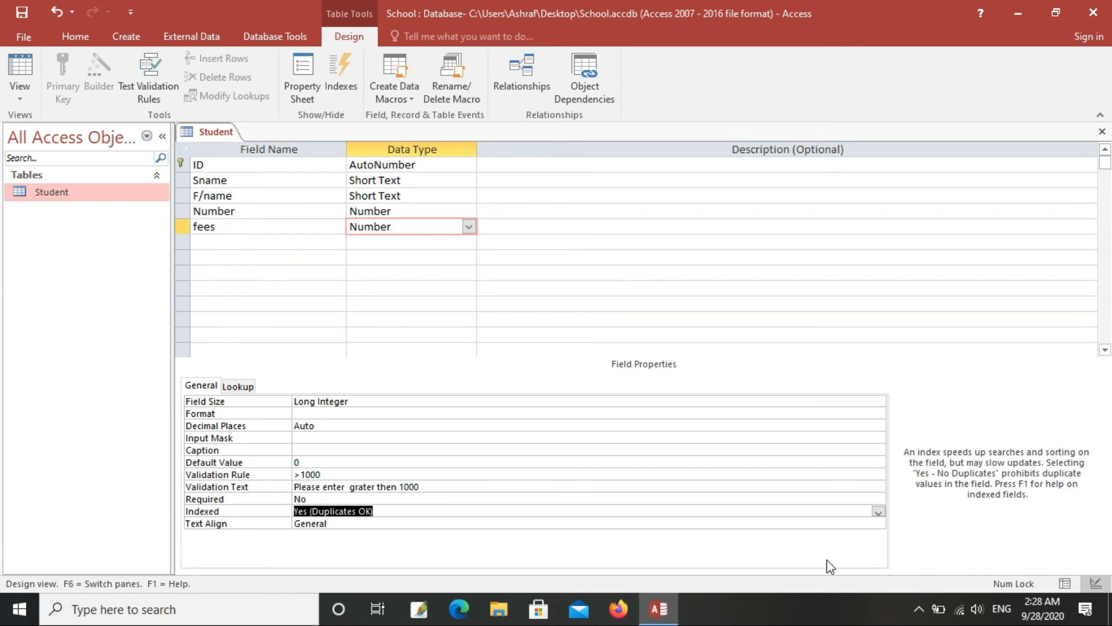
click(879, 513)
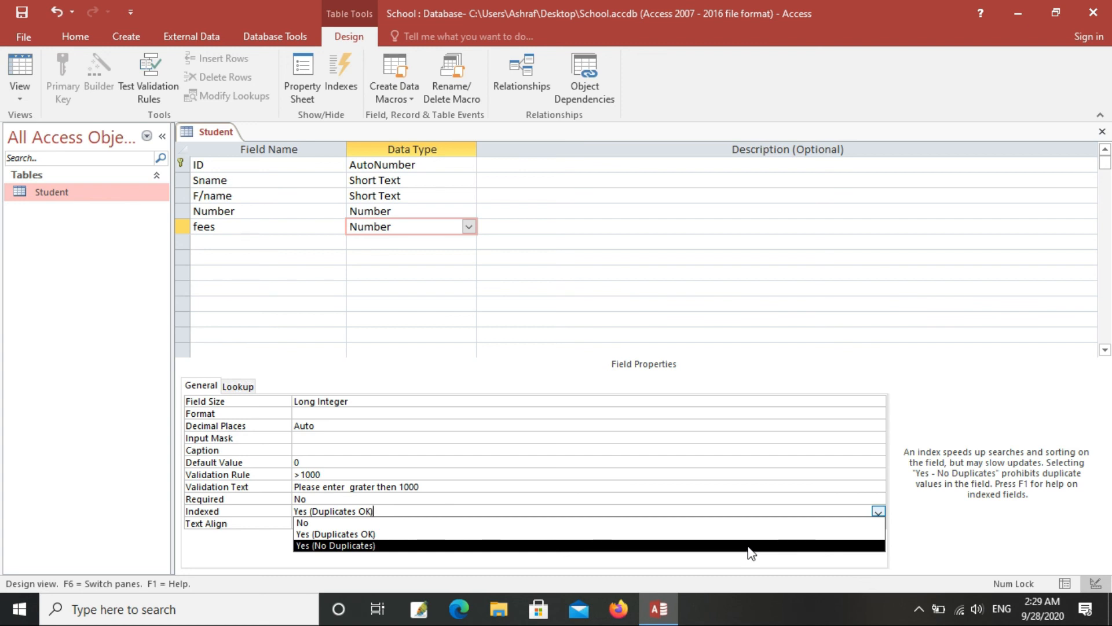
click(749, 545)
click(509, 512)
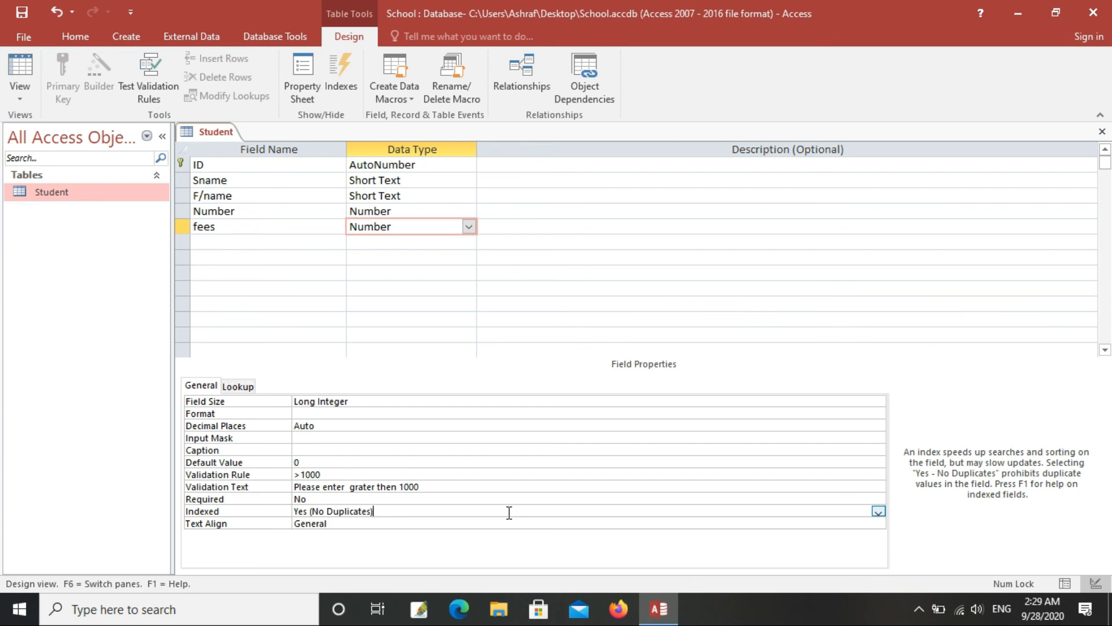
- Set the fees field's text alignment to Center and display the Sname field's properties
click(879, 523)
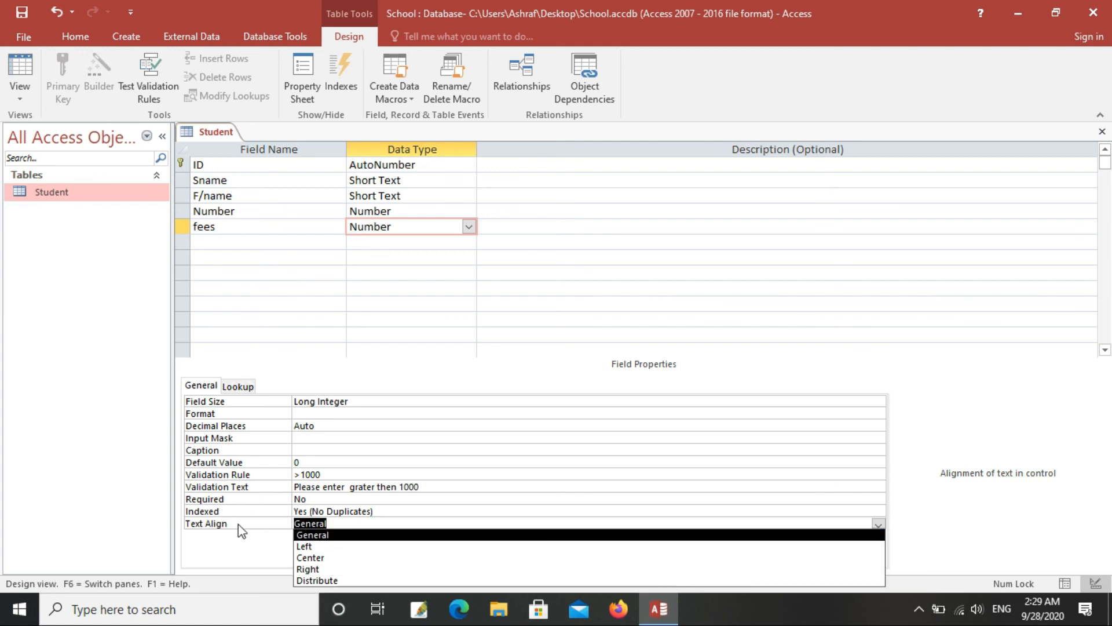
click(333, 557)
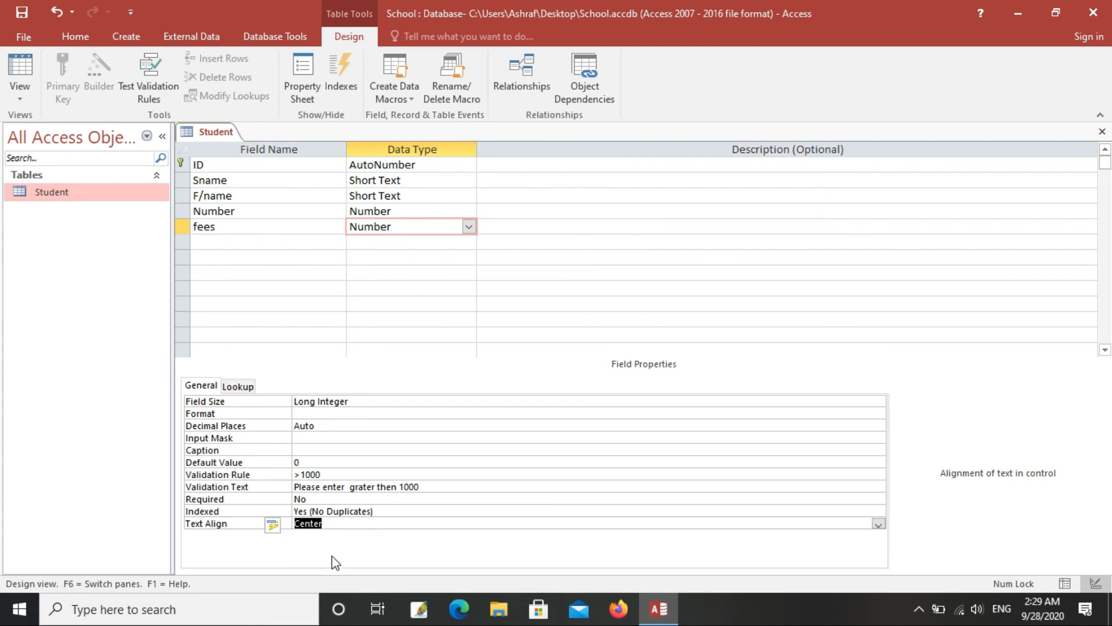
click(422, 197)
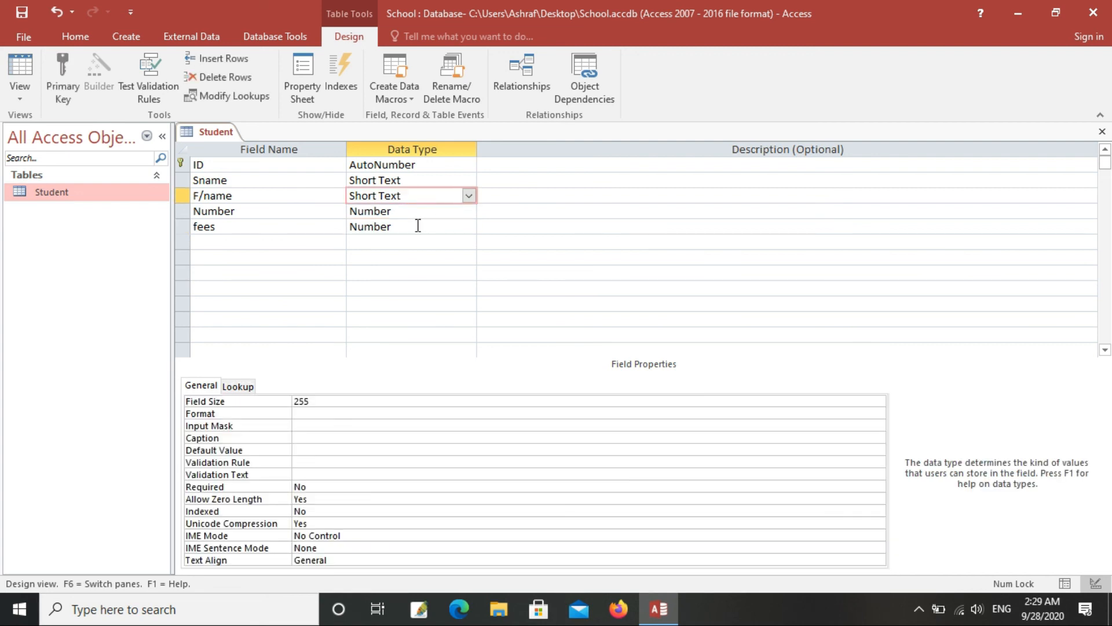
click(418, 226)
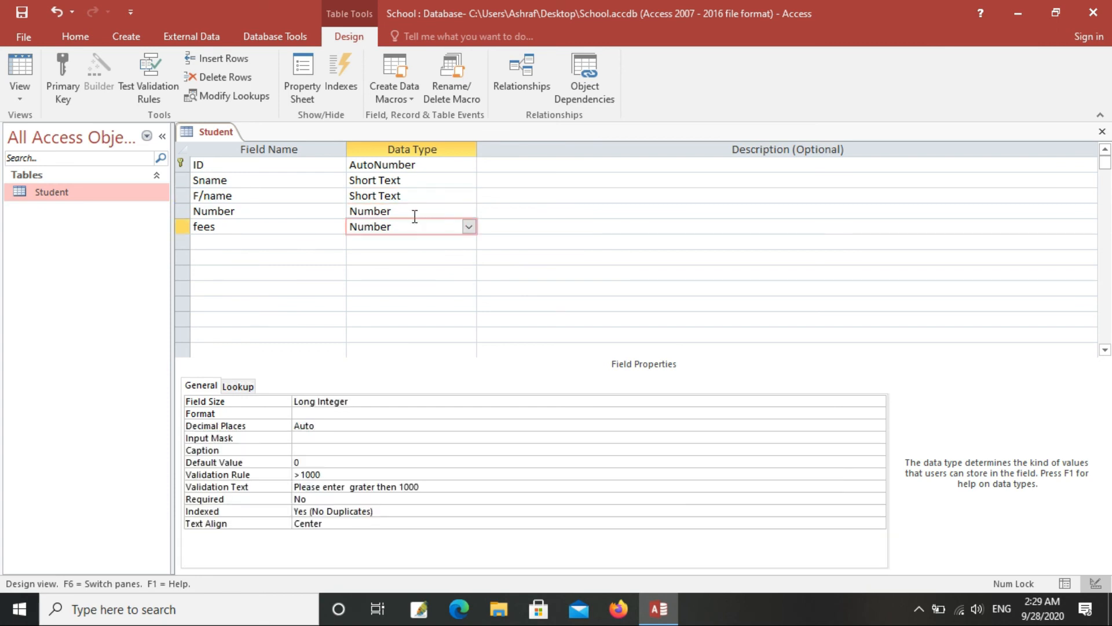
click(412, 180)
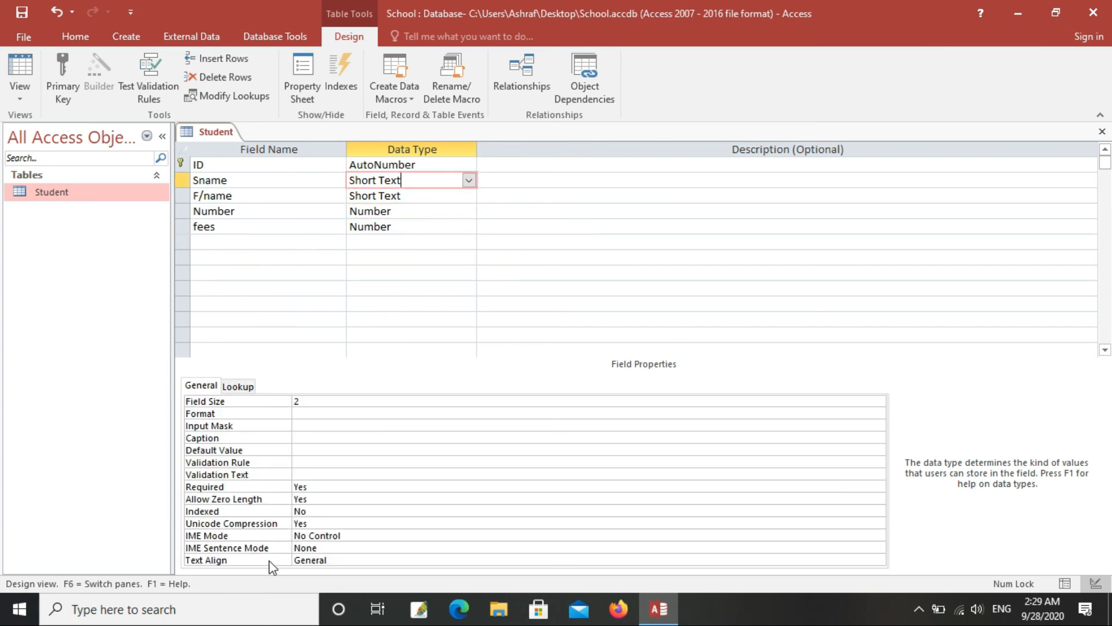